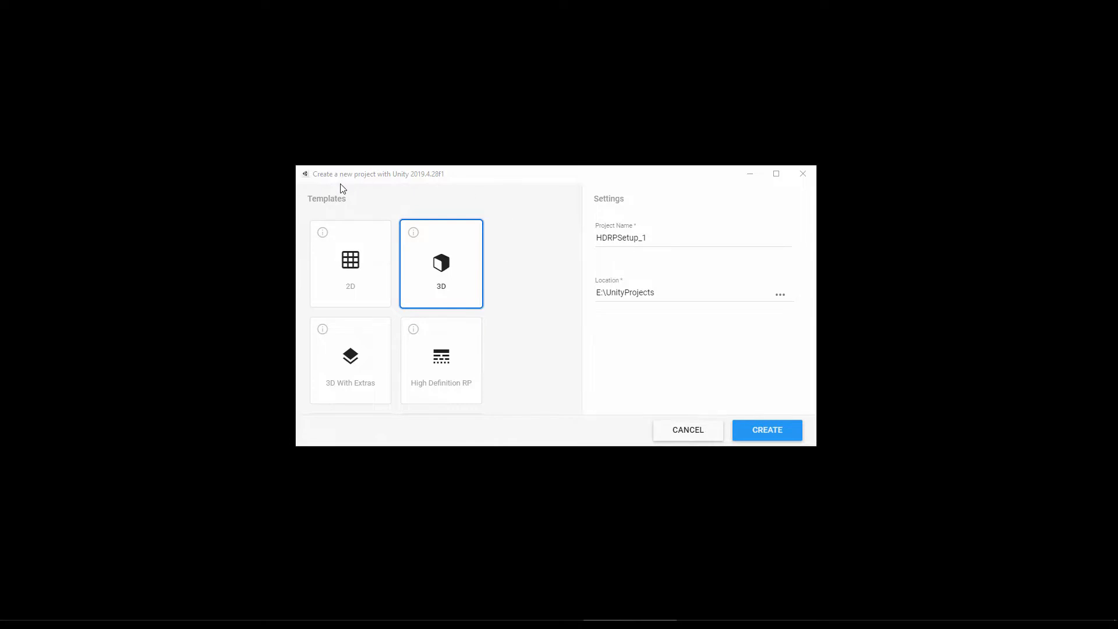
Step: Create a new project named HDRPSetup_1 in E:\UnityProjects using the 3D template
scroll(437, 367, down, 1)
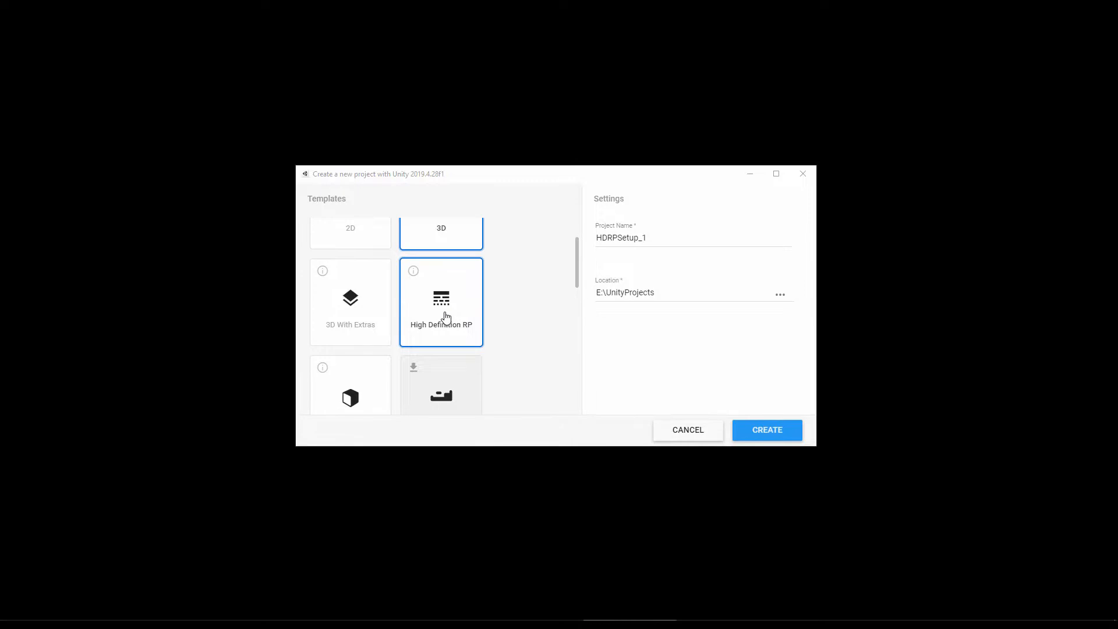
scroll(445, 317, up, 1)
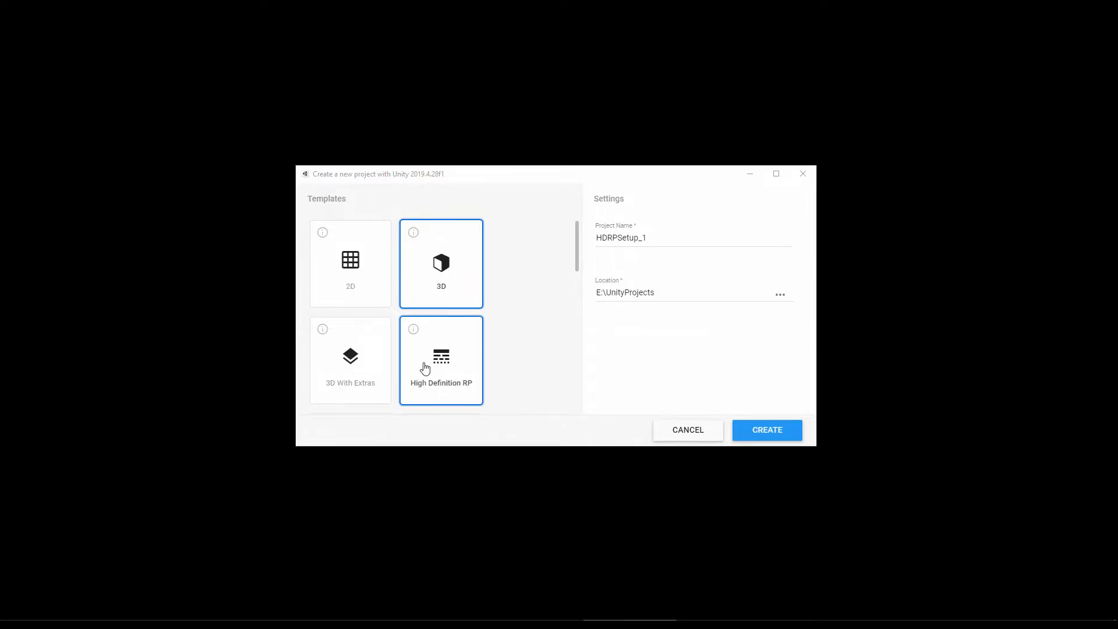
scroll(444, 375, down, 2)
scroll(436, 353, up, 2)
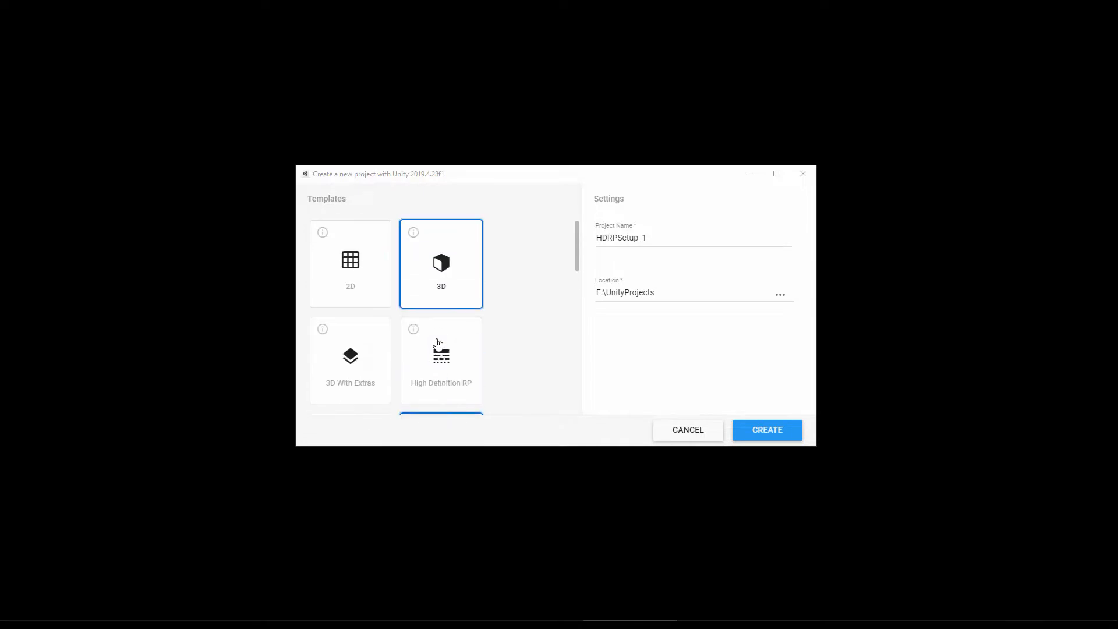
click(764, 431)
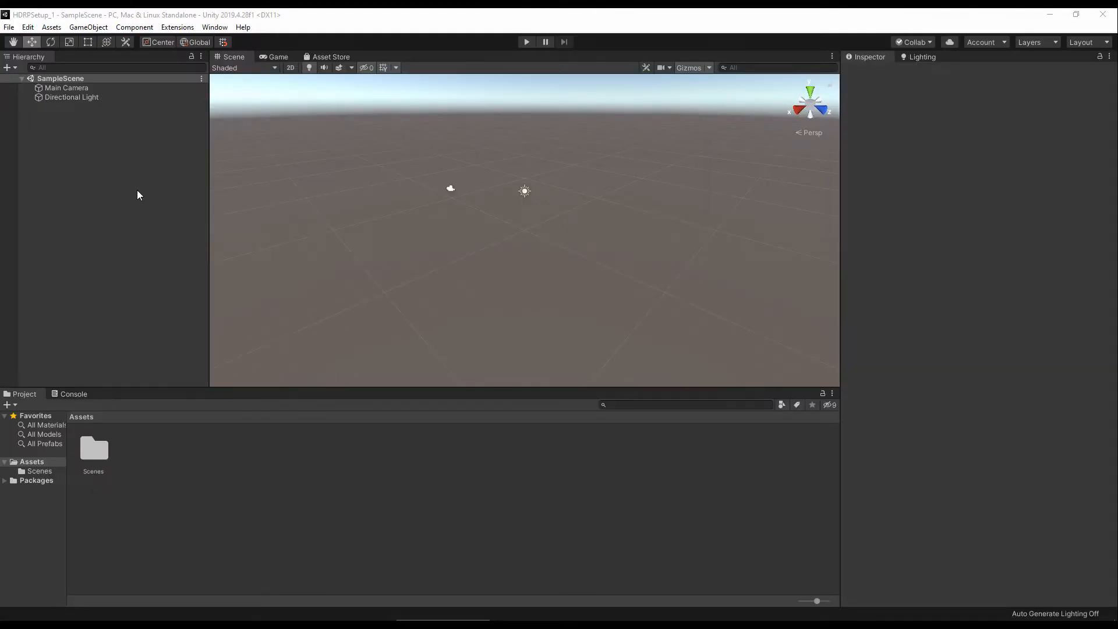
Step: Import the SimpleScene.fbx model as a new asset into the project's Assets folder
right_click(303, 481)
click(428, 306)
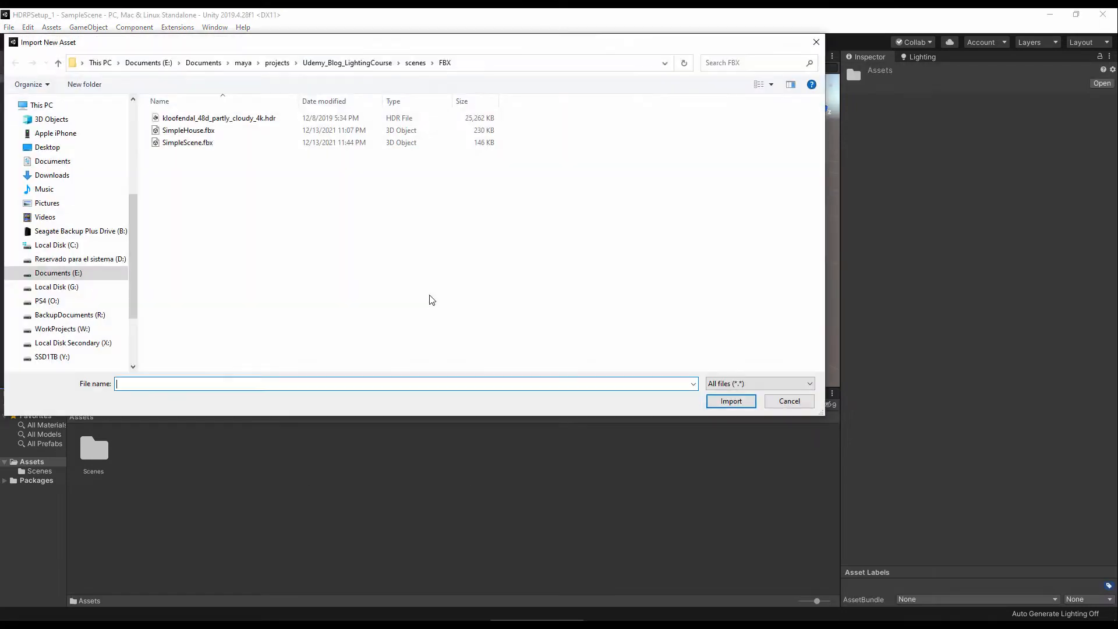
double_click(226, 144)
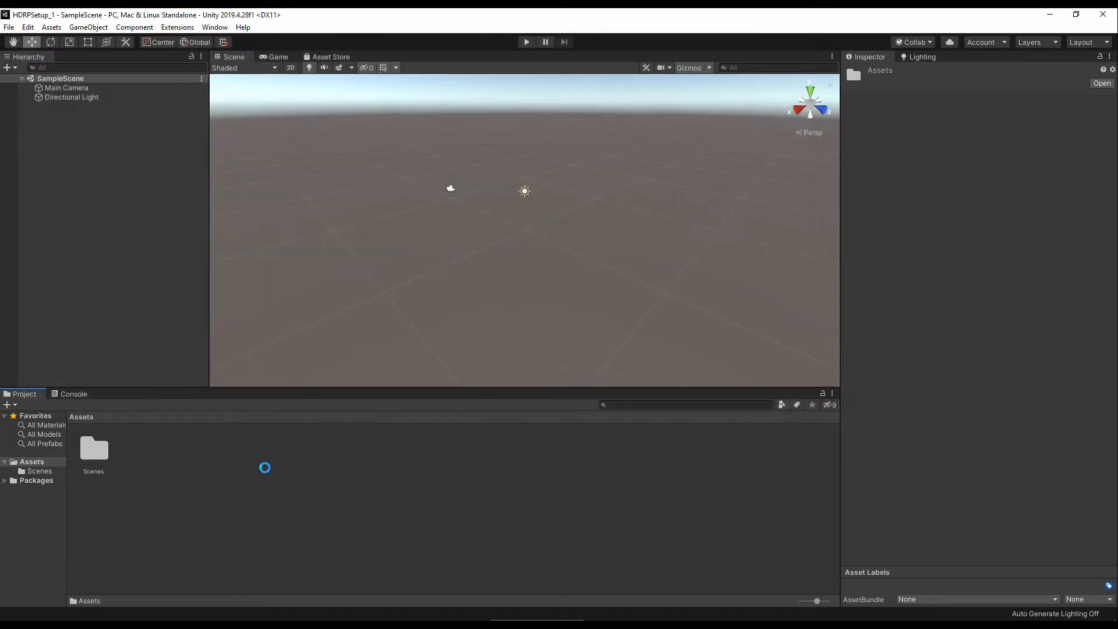
Step: Place the SimpleScene model in the scene and reset its position to the origin
drag(140, 456, 491, 270)
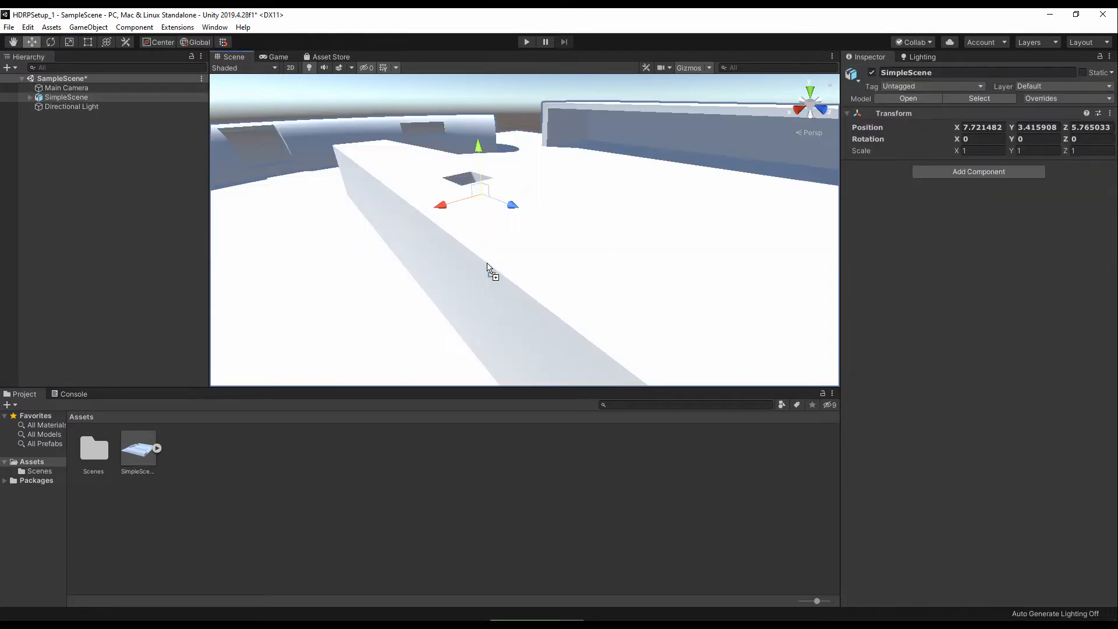
click(1109, 113)
click(1023, 126)
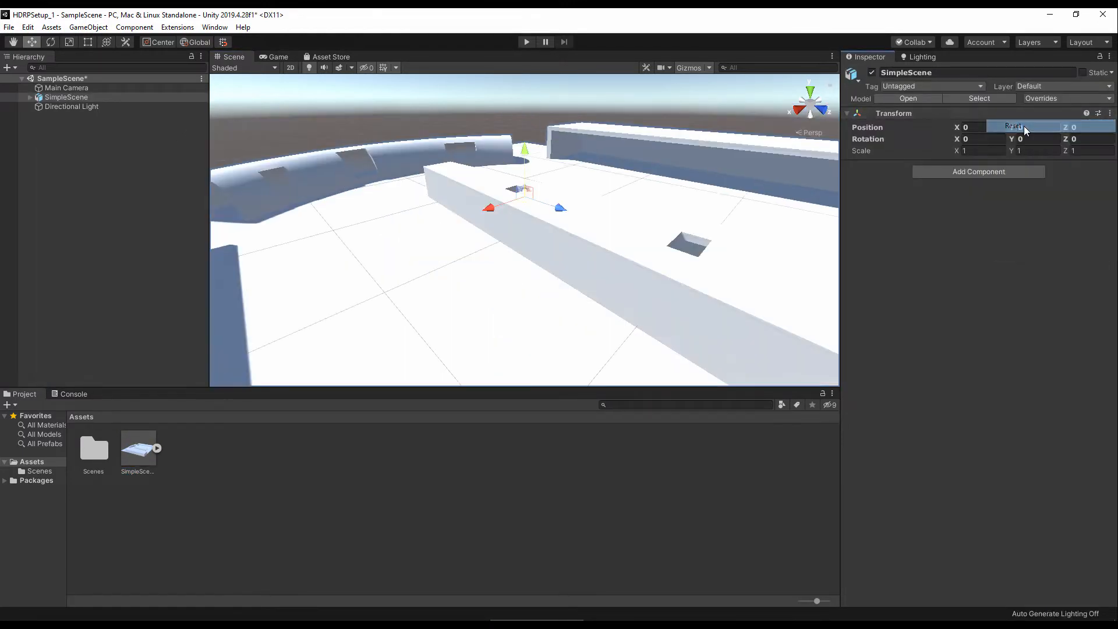
Step: Examine the placed SimpleScene model from several angles and distances in the Scene view
alt+drag(599, 256, 438, 242)
alt+right_drag(608, 253, 507, 250)
alt+middle_drag(501, 283, 513, 219)
alt+right_drag(562, 225, 529, 222)
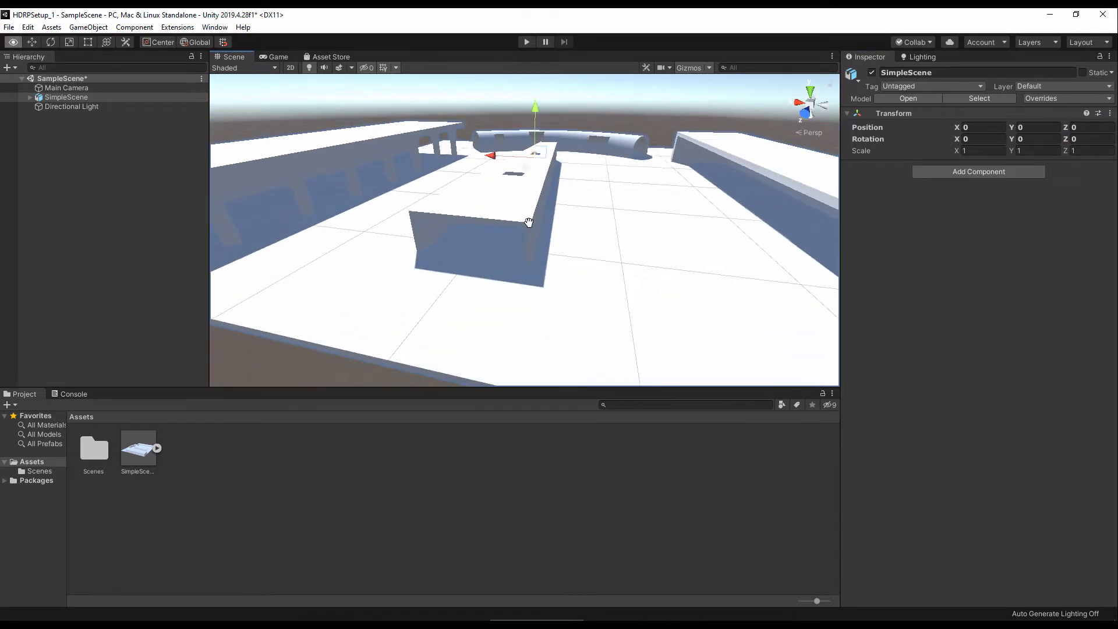
alt+drag(529, 221, 524, 261)
mouse_move(524, 263)
middle_down()
mouse_move(522, 248)
mouse_move(536, 246)
middle_up()
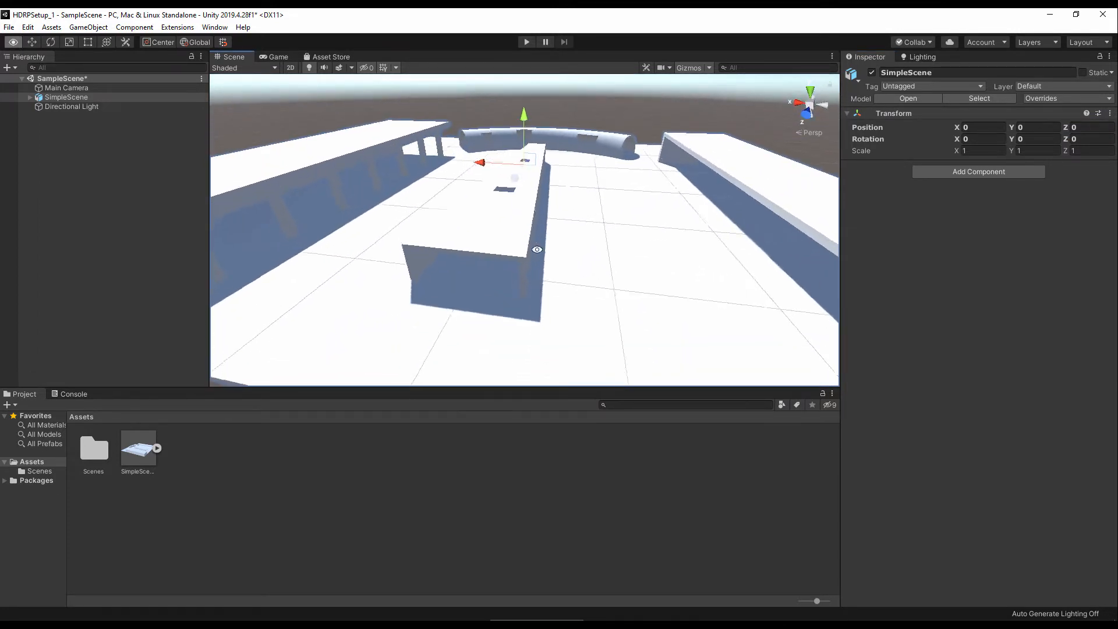
mouse_move(536, 247)
alt+mouse_down()
mouse_move(569, 244)
mouse_move(532, 233)
alt+mouse_up()
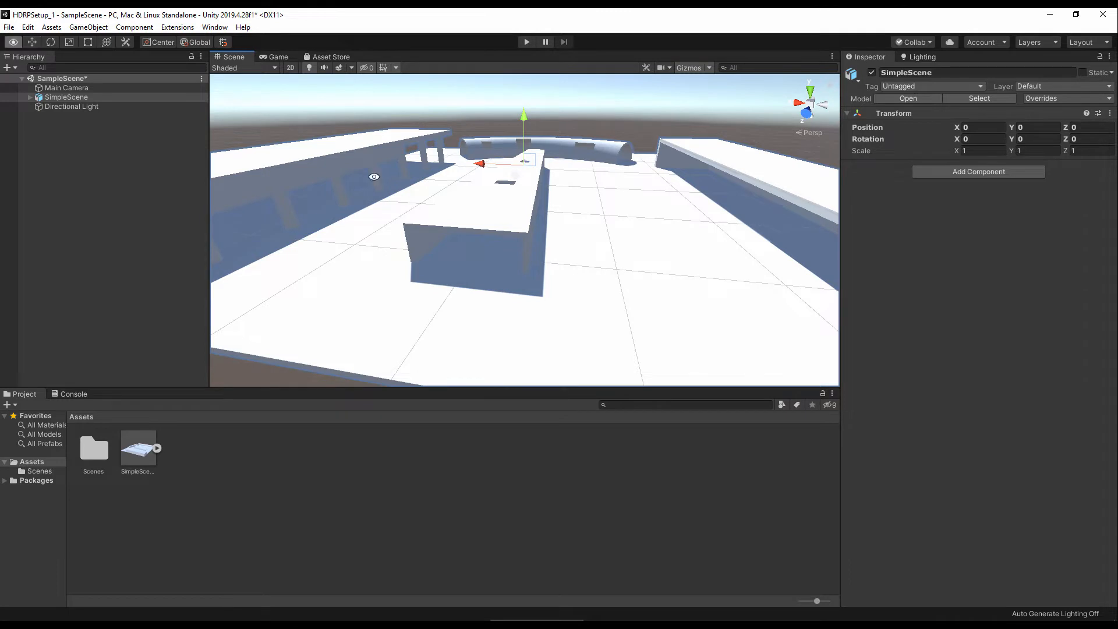
alt+drag(373, 175, 382, 186)
Step: Find the High Definition RP package in the Package Manager and expand its list of versions
click(216, 27)
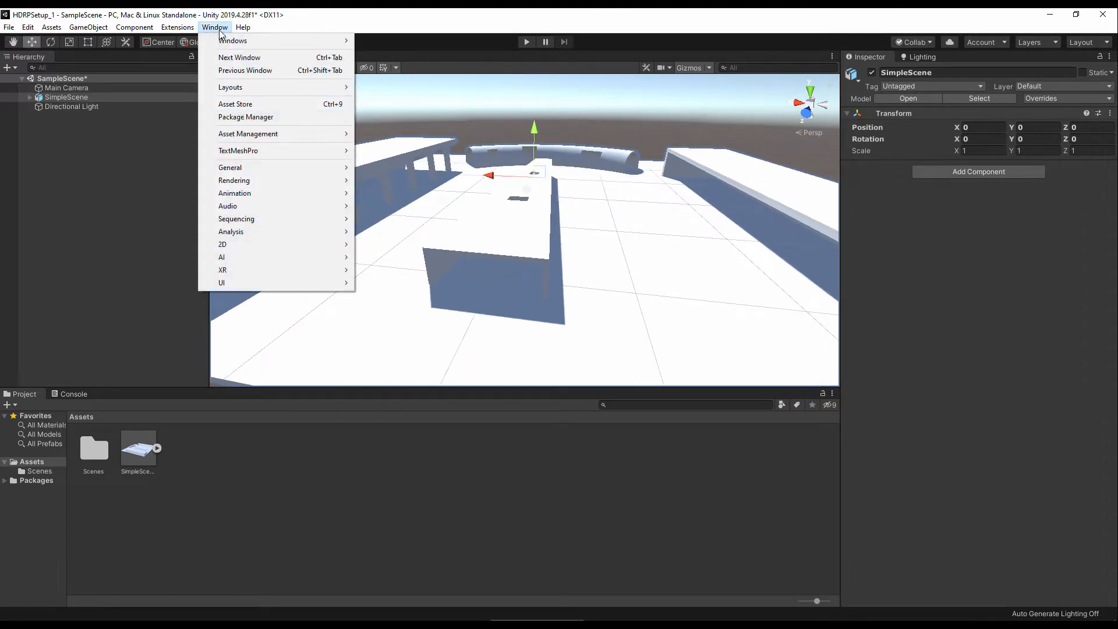
click(236, 117)
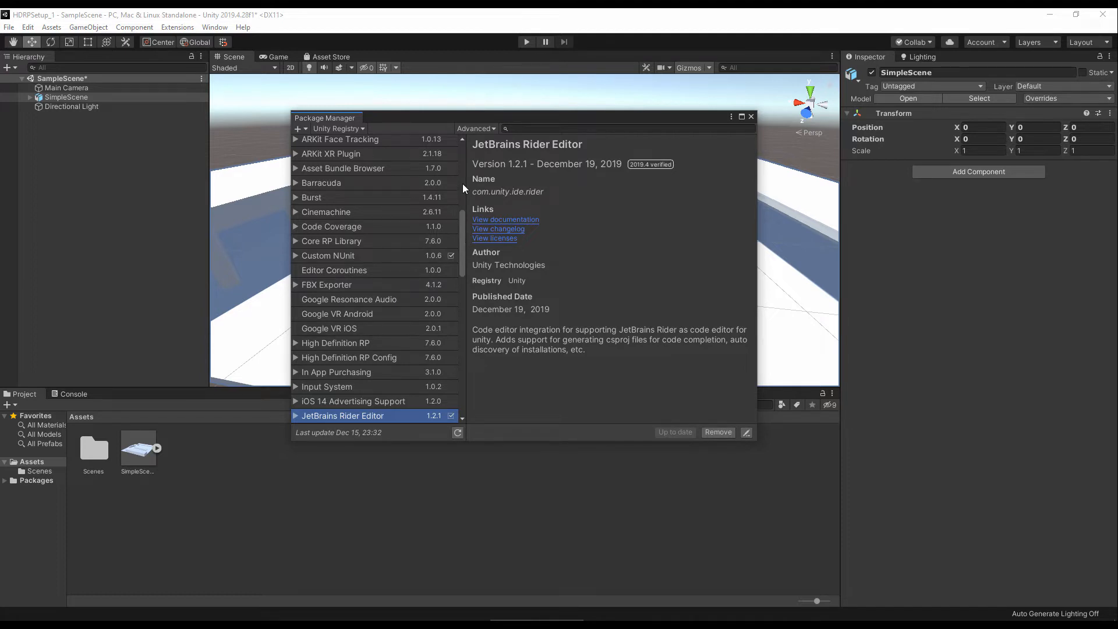
scroll(318, 318, down, 5)
click(319, 329)
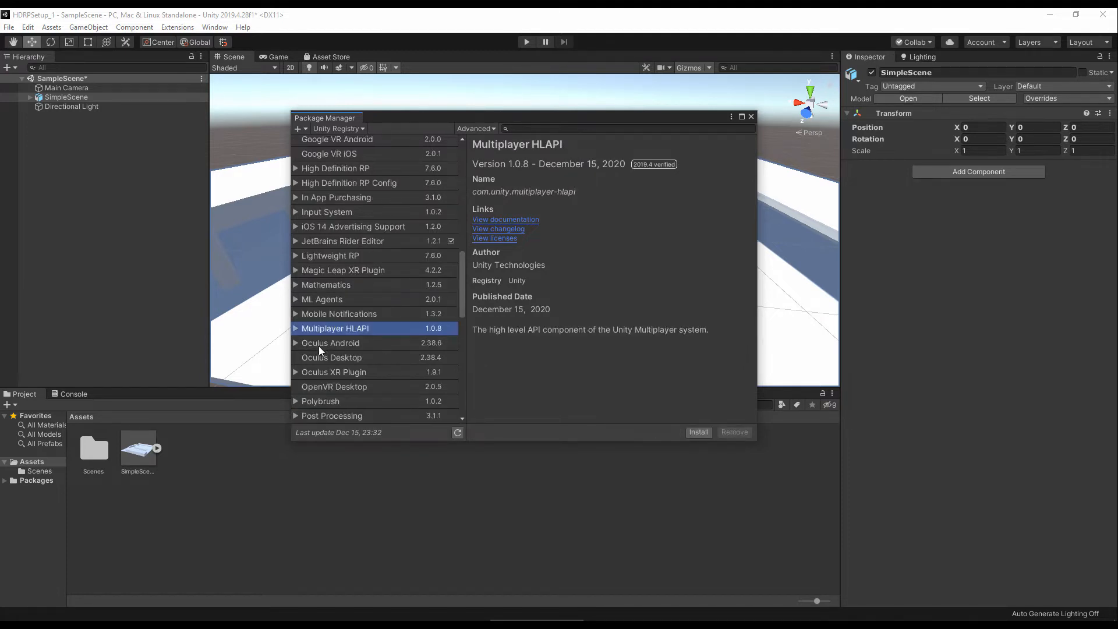
scroll(379, 338, up, 6)
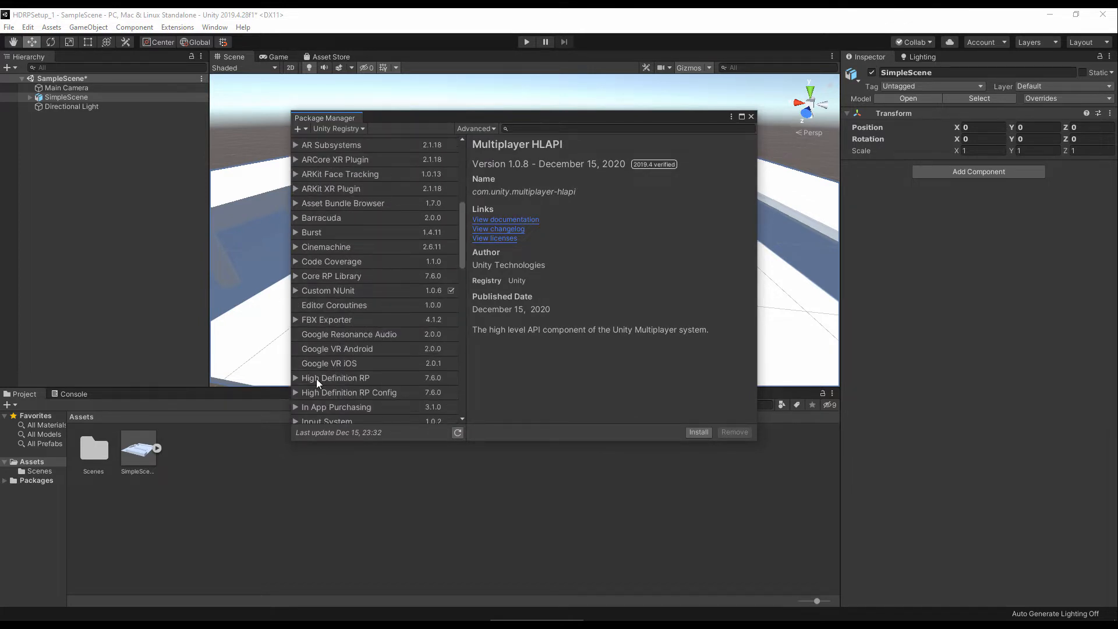
click(316, 379)
scroll(315, 378, down, 2)
click(295, 307)
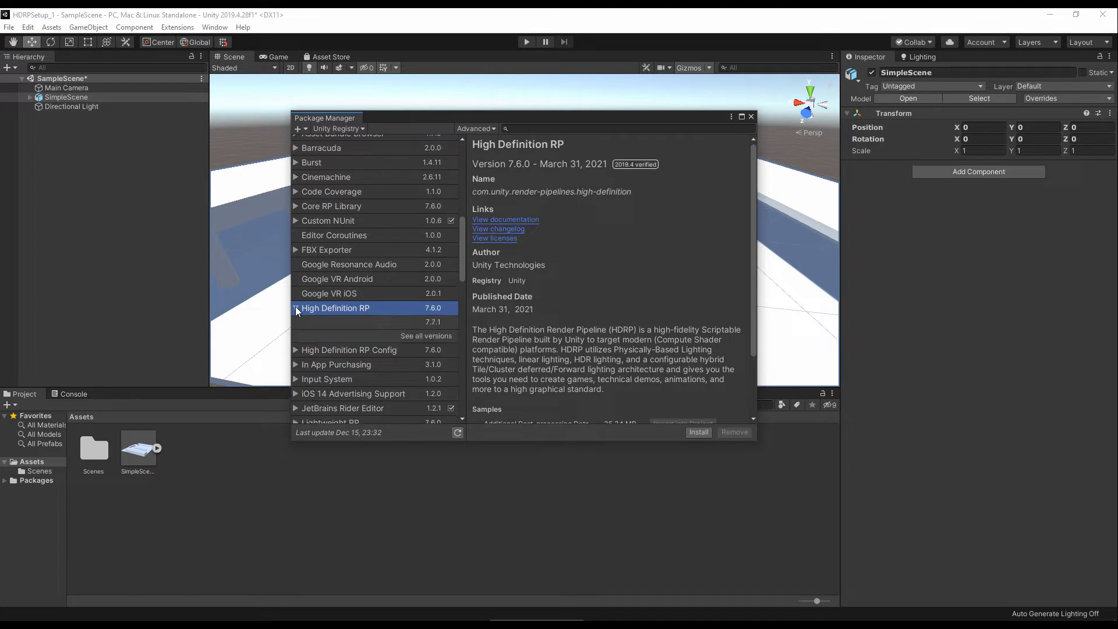
Step: Compare versions 7.7.1 and 7.6.0 of the High Definition RP package and install version 7.6.0
click(434, 323)
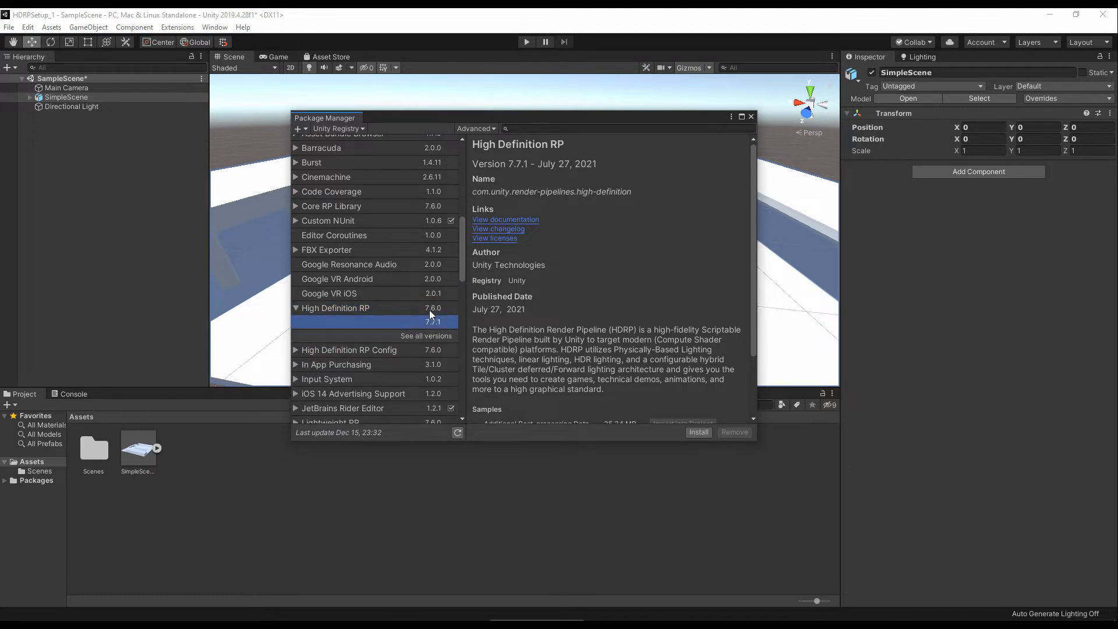
click(428, 309)
click(425, 321)
click(427, 310)
click(428, 320)
click(430, 310)
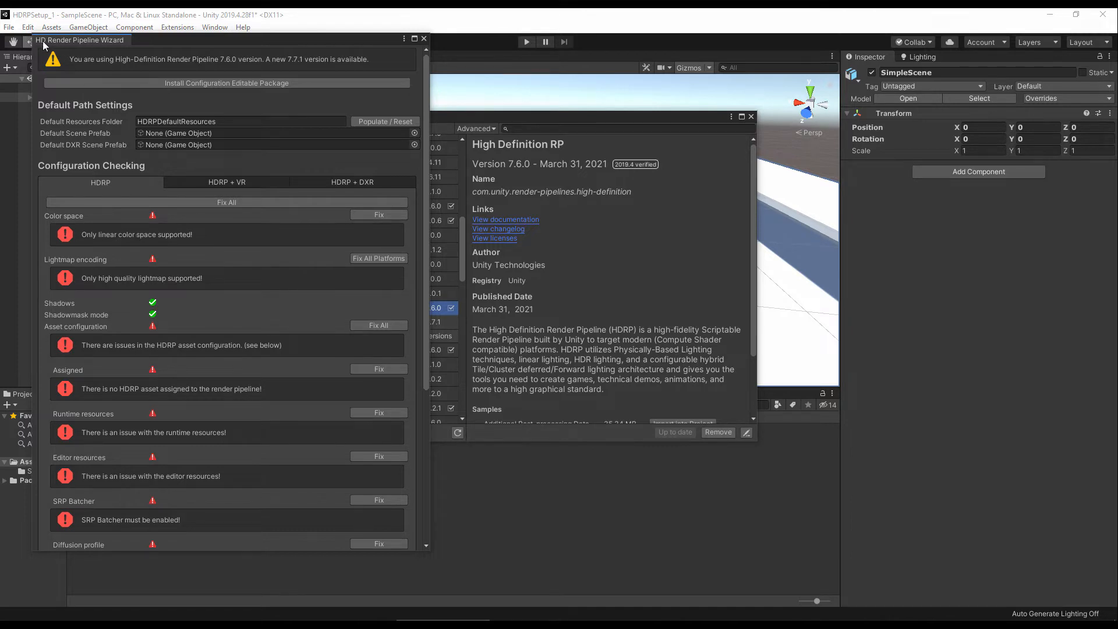
Step: Set the rendering color space to Linear in the project's Player settings and close the settings
click(28, 29)
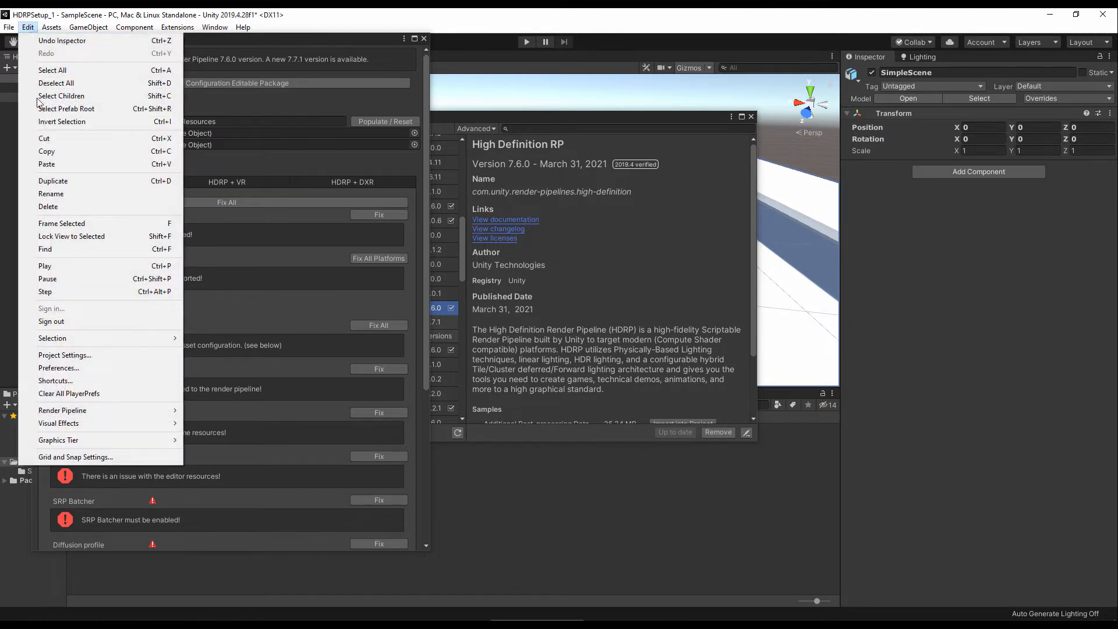
click(83, 357)
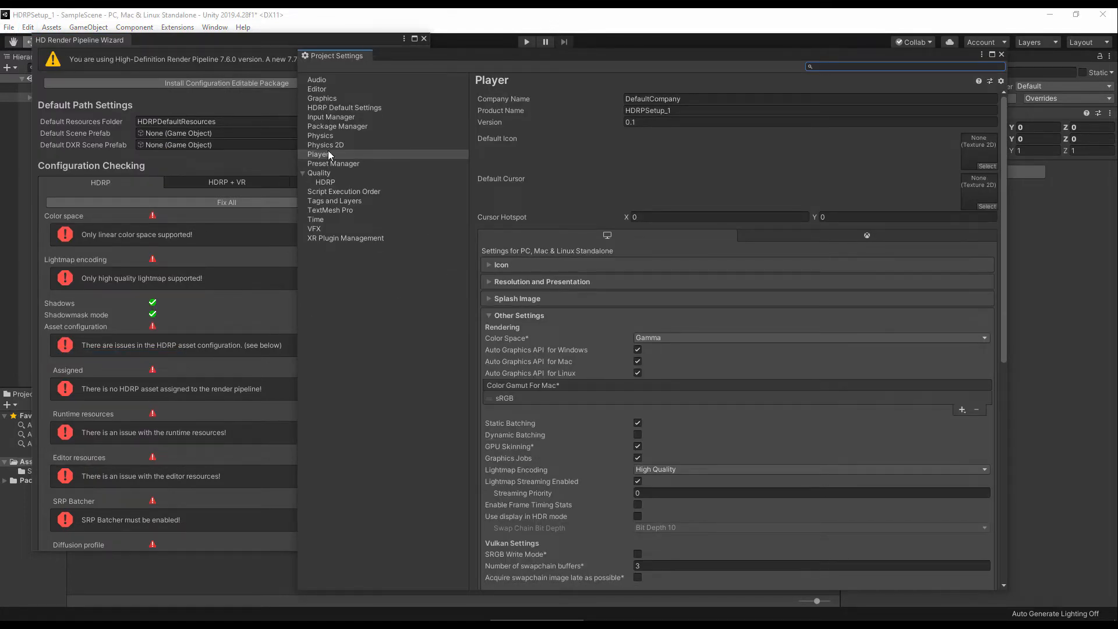
click(329, 154)
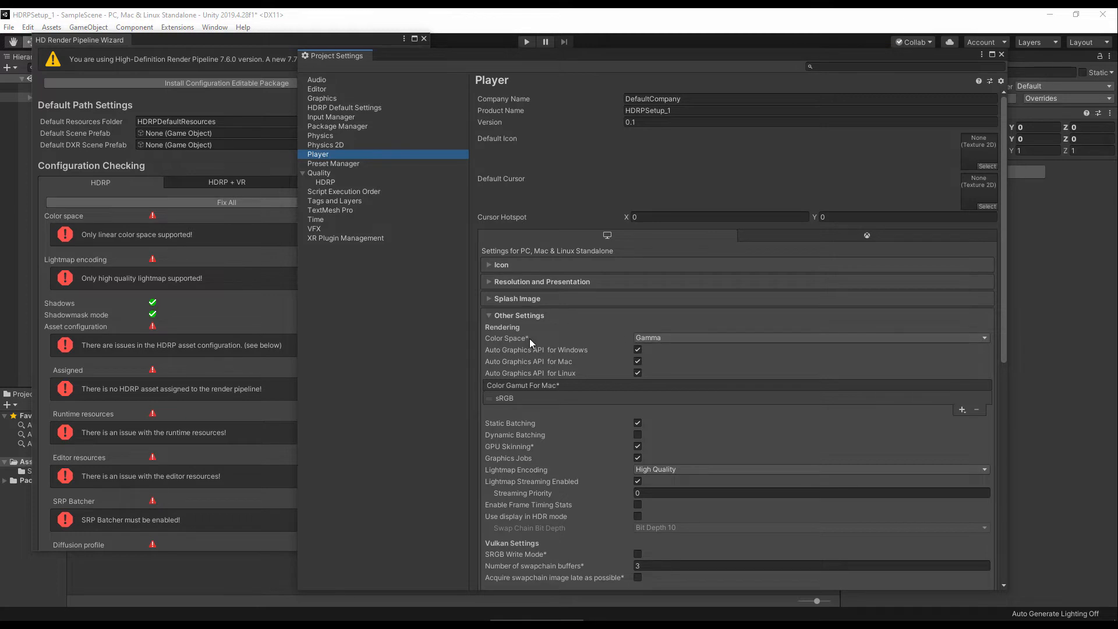
click(656, 338)
click(655, 365)
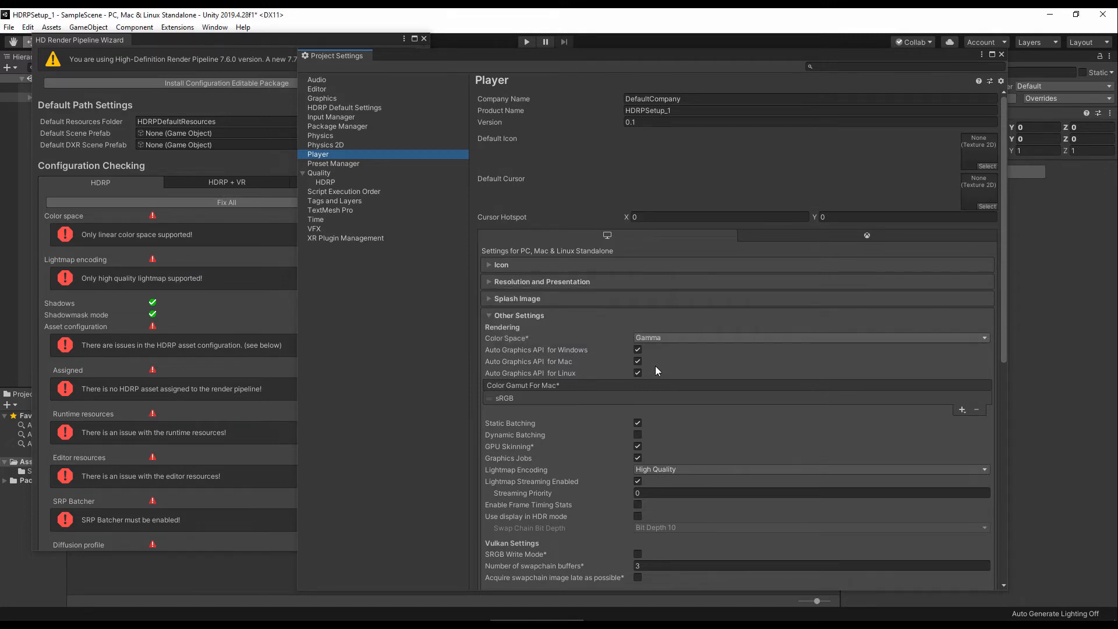
click(1001, 54)
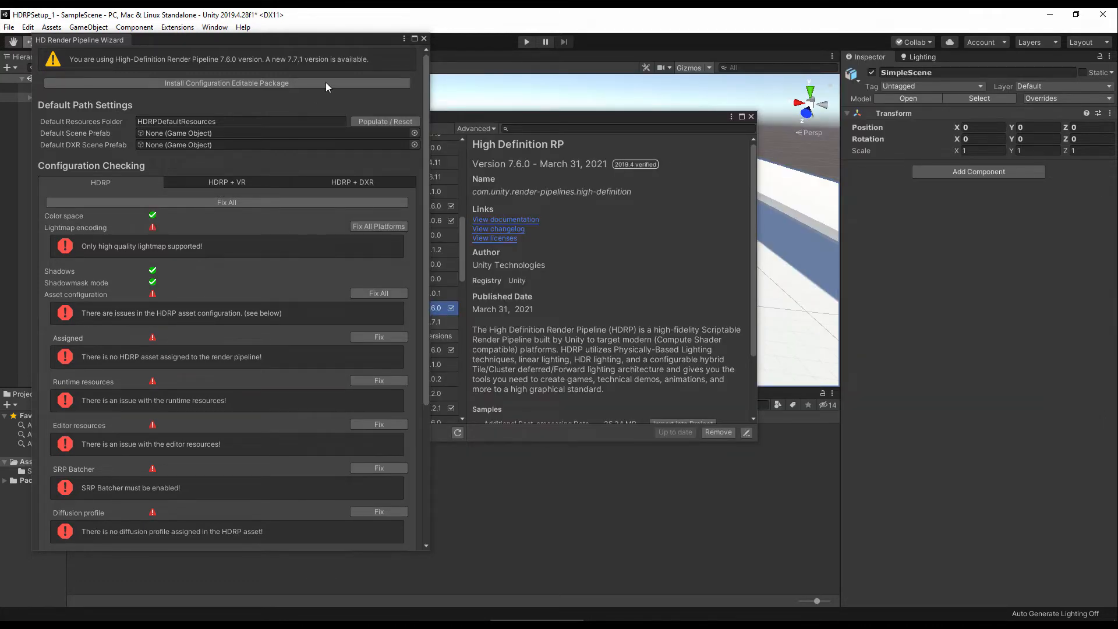
Step: Close the HD Render Pipeline Wizard and the Package Manager to return to the scene
click(423, 38)
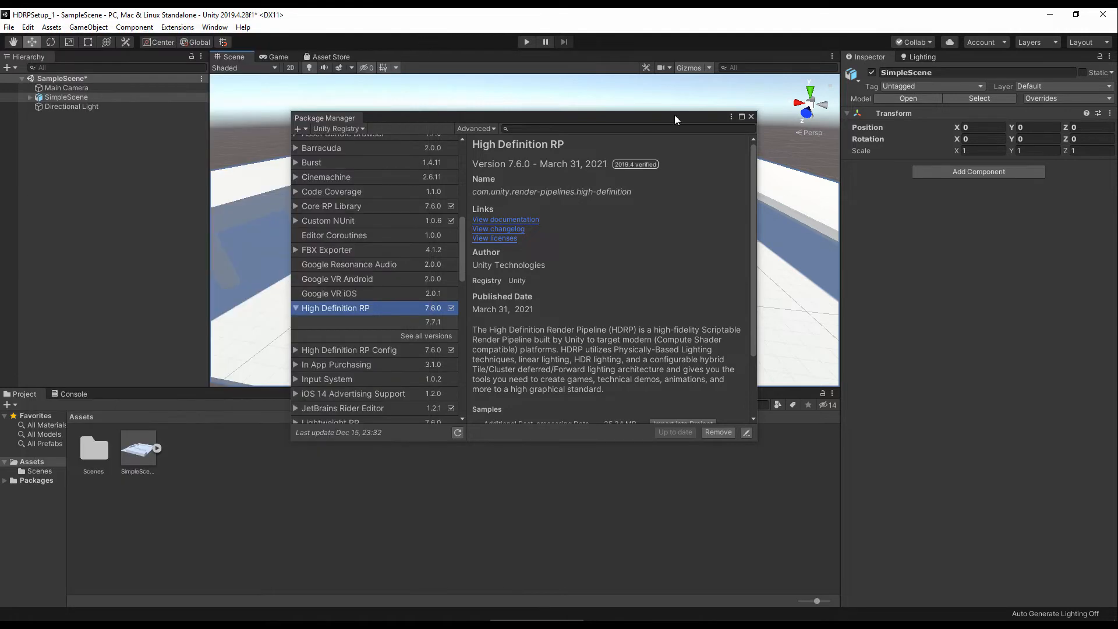
click(750, 117)
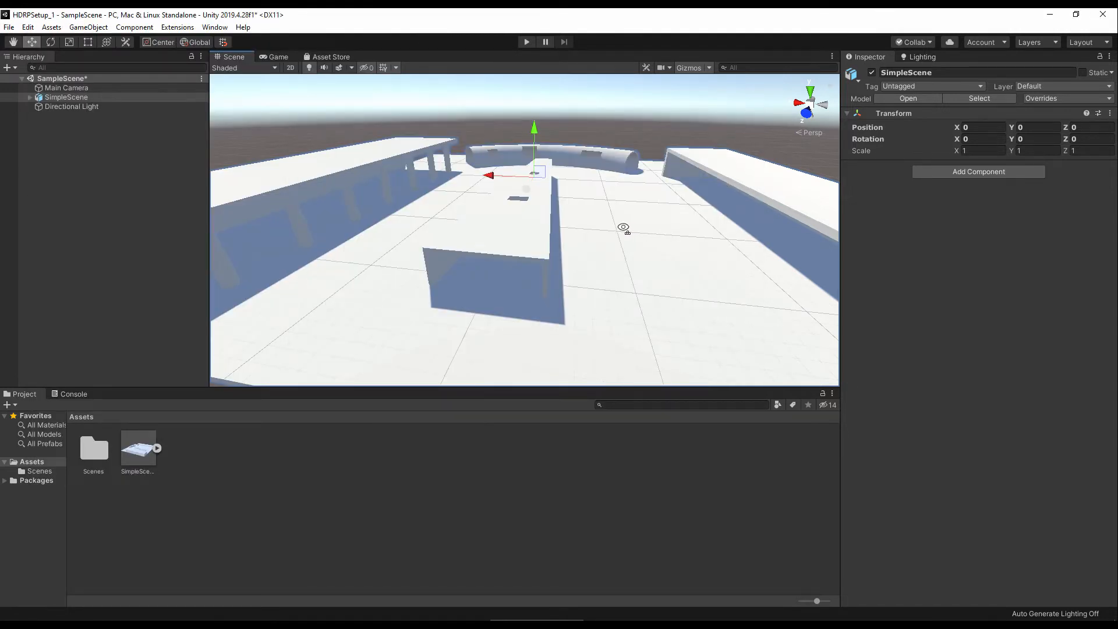
mouse_move(623, 227)
alt+mouse_down()
mouse_move(562, 233)
mouse_move(517, 209)
mouse_move(630, 225)
alt+mouse_up()
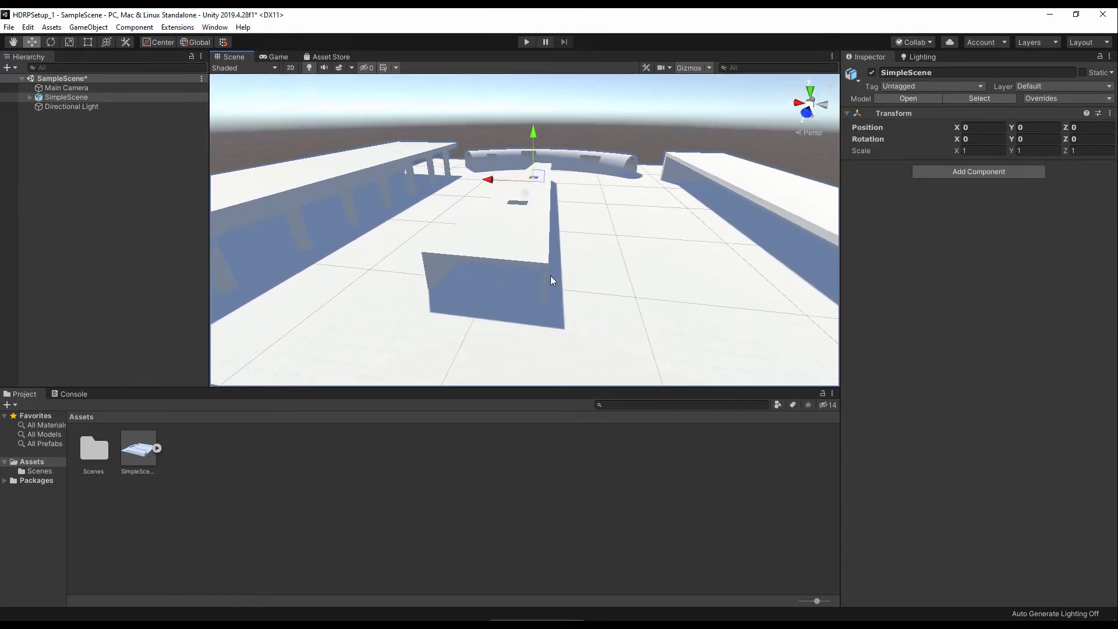
Step: Create a High Definition Render Pipeline Asset named HDRPAssets in the Assets folder
right_click(280, 452)
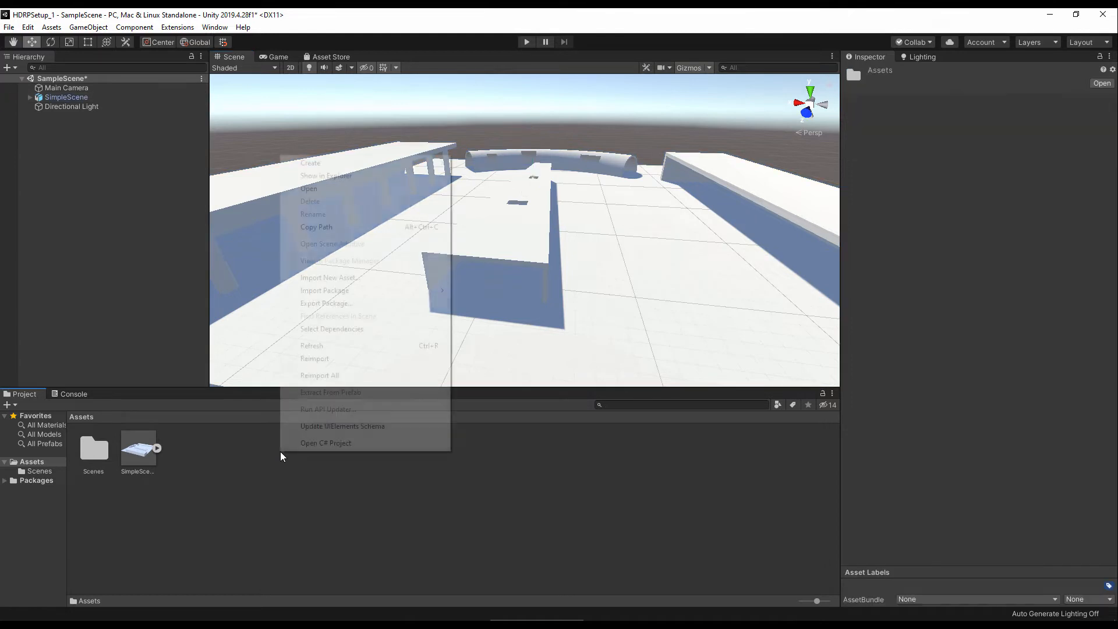
mouse_move(382, 166)
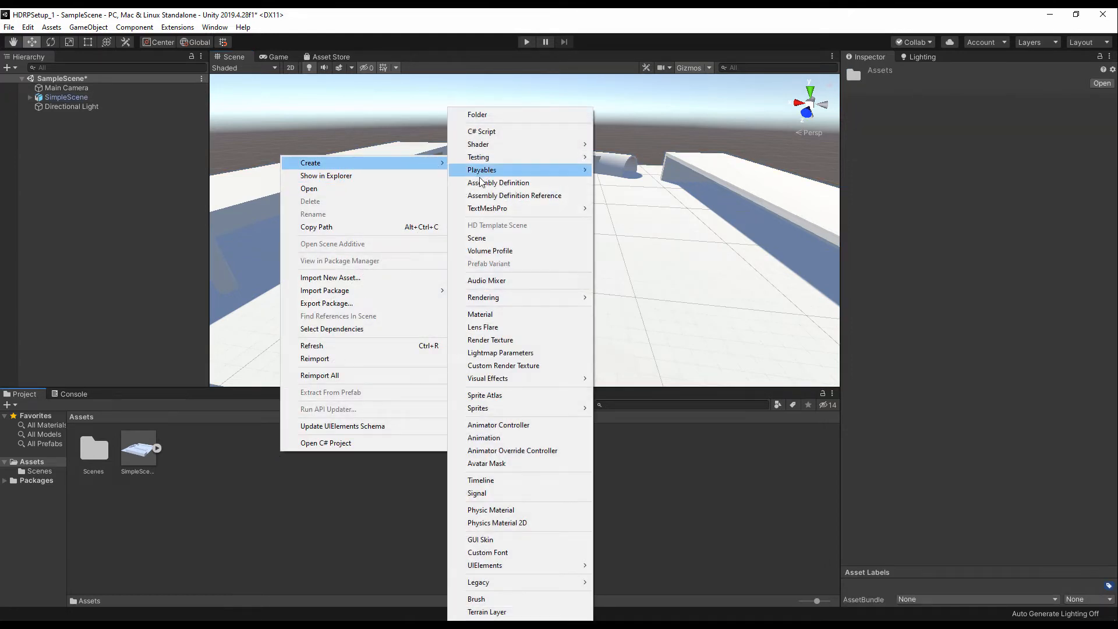
mouse_move(576, 298)
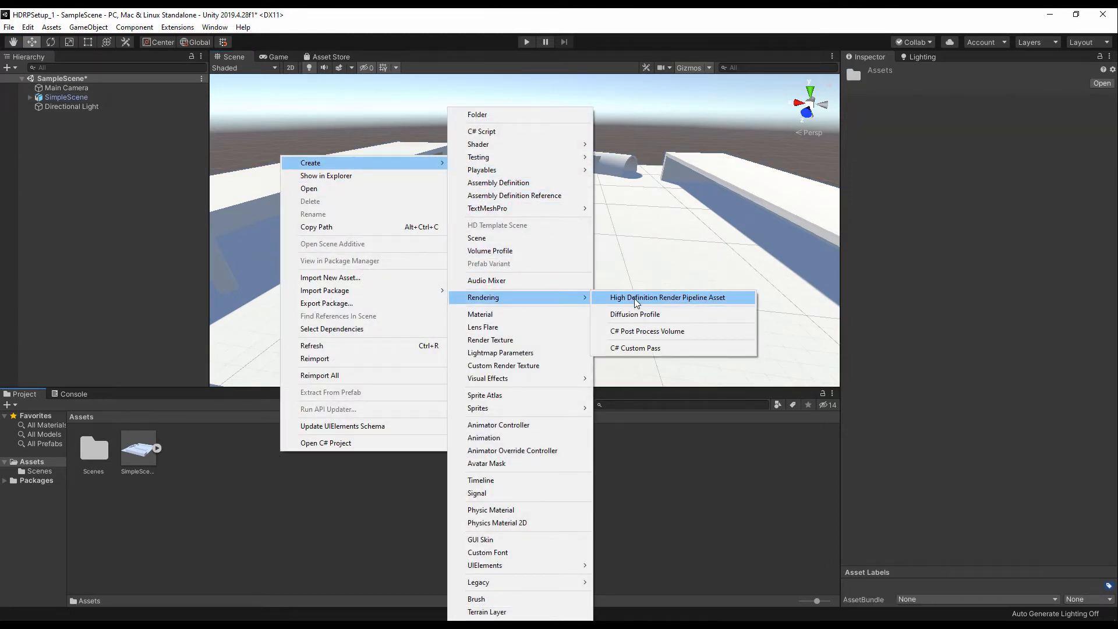
click(636, 298)
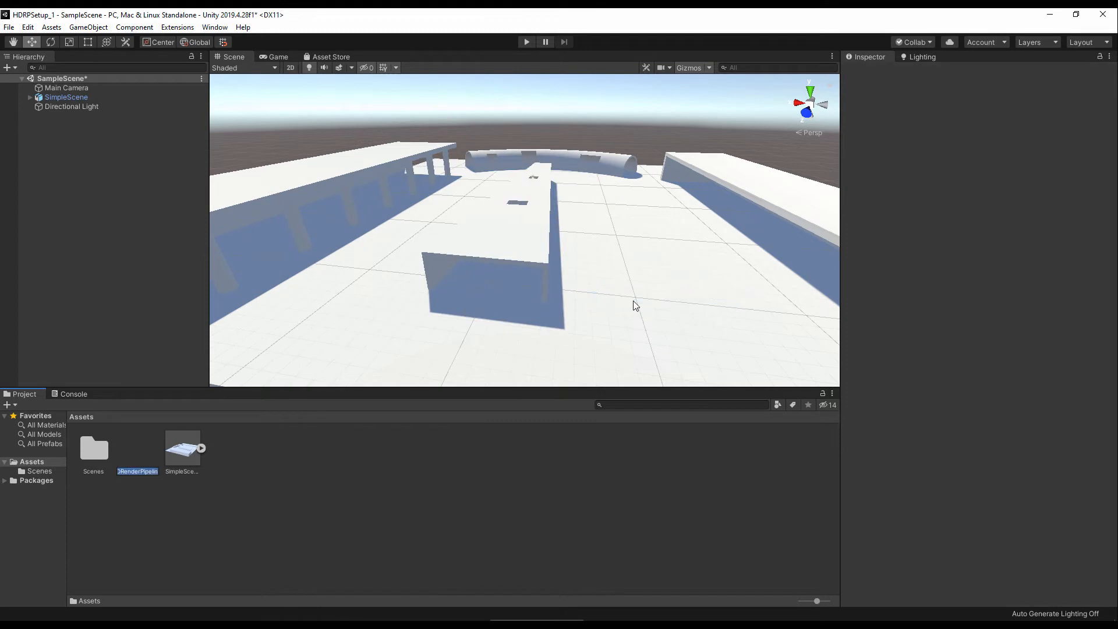
text(HDRPAssets)
key(Return)
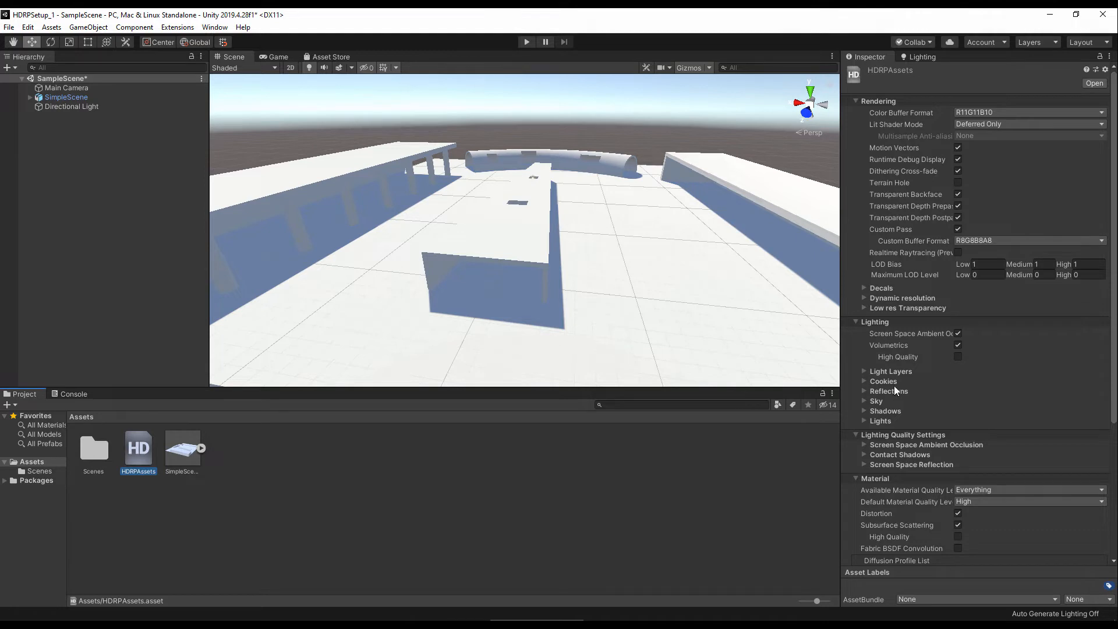
Step: Assign HDRPAssets as the Scriptable Render Pipeline asset in the project's Graphics settings and close the settings
alt+drag(622, 262, 606, 261)
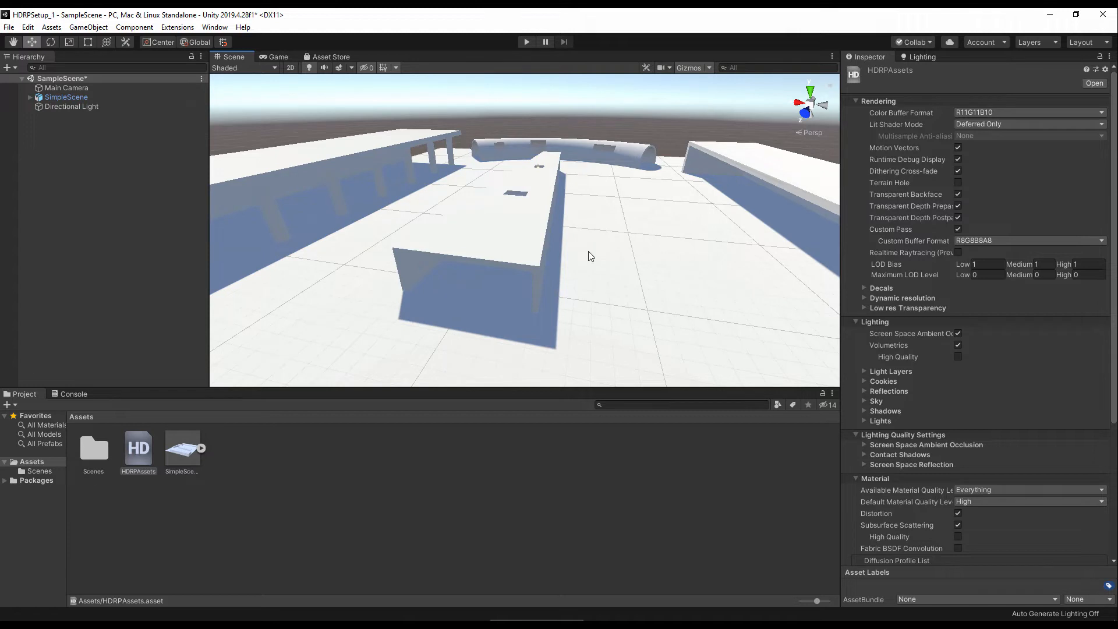
click(28, 28)
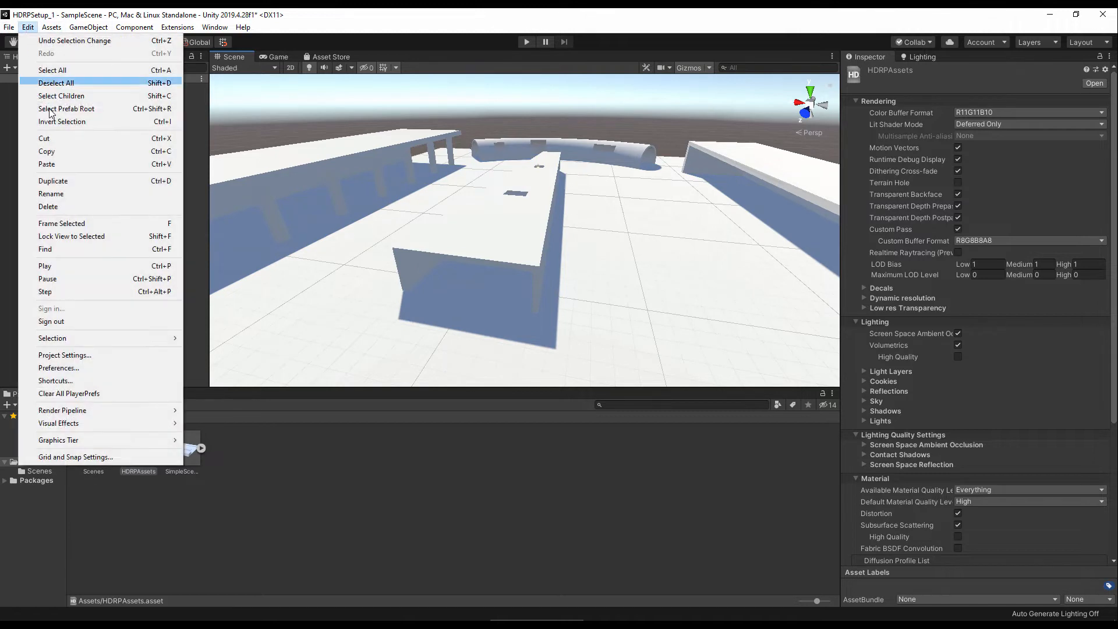
click(85, 355)
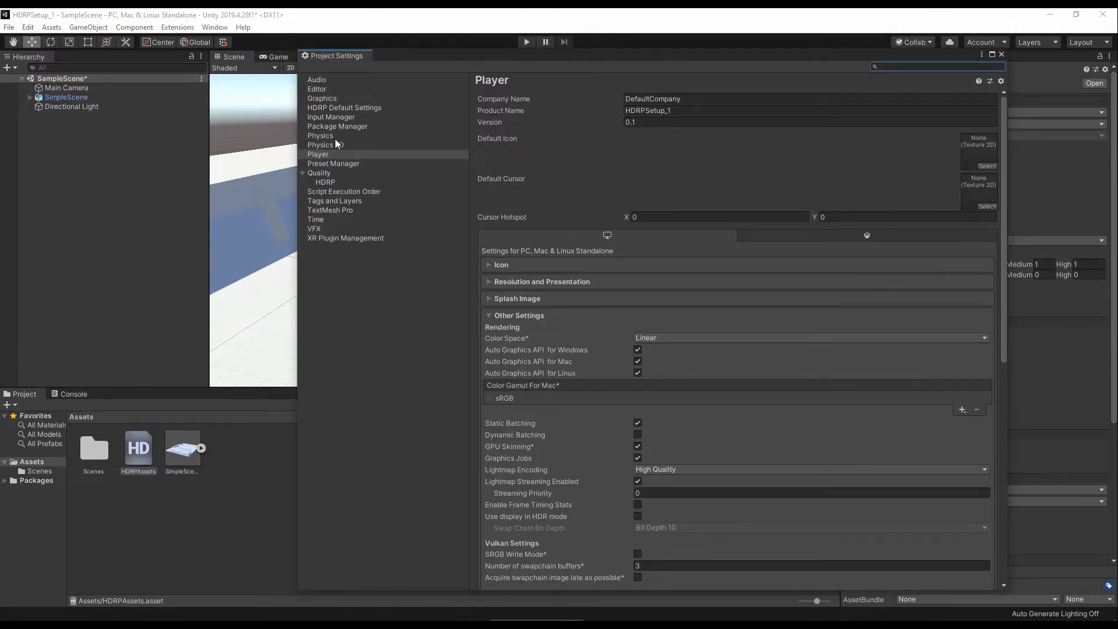
click(321, 98)
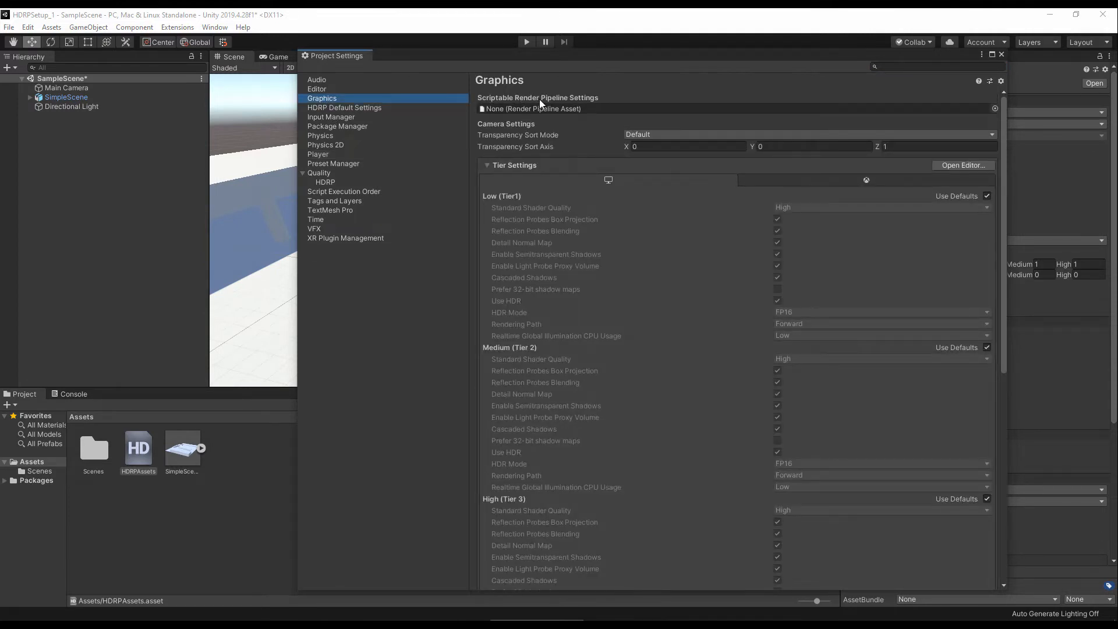
drag(140, 449, 504, 107)
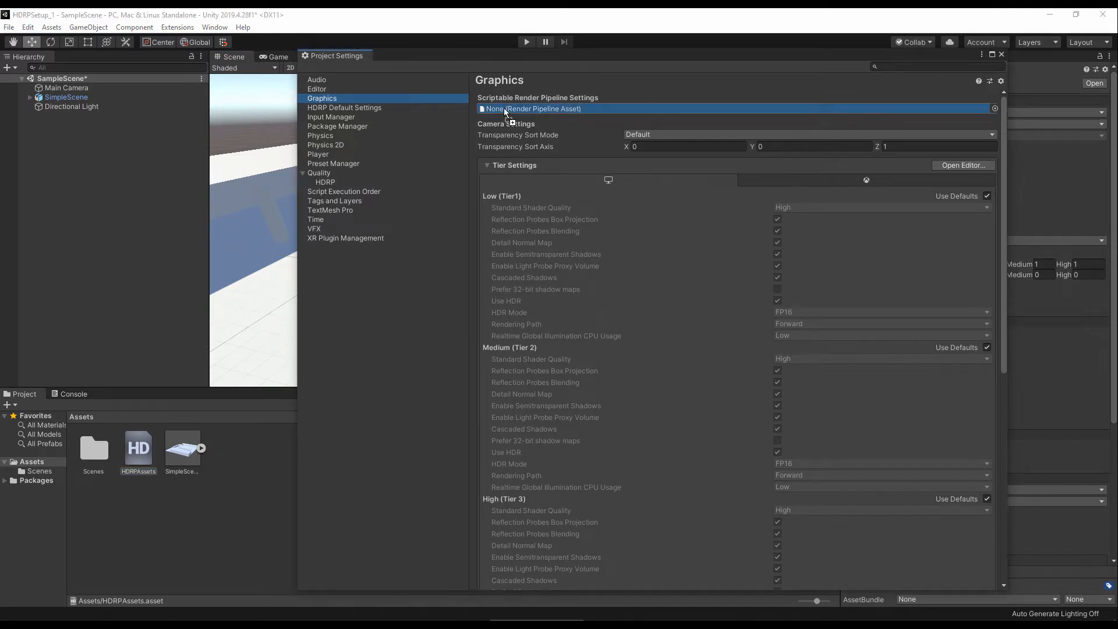
drag(504, 107, 504, 107)
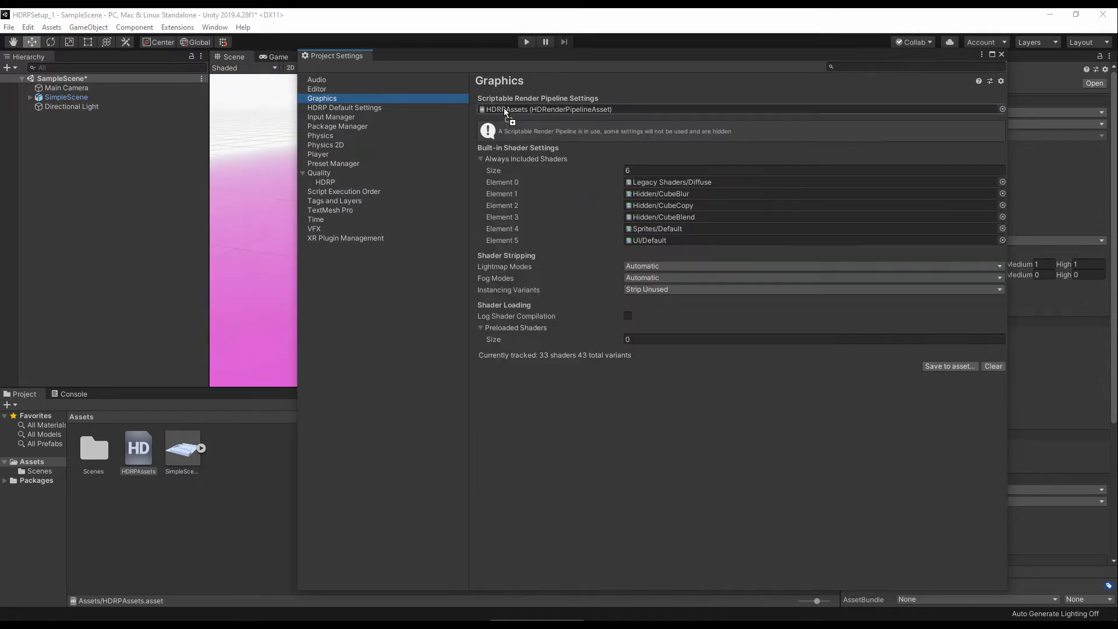
click(1001, 54)
Step: Inspect the mesh renderer and material of the ground mesh mTestMesh_1 in the SimpleScene model
right_drag(631, 193, 582, 201)
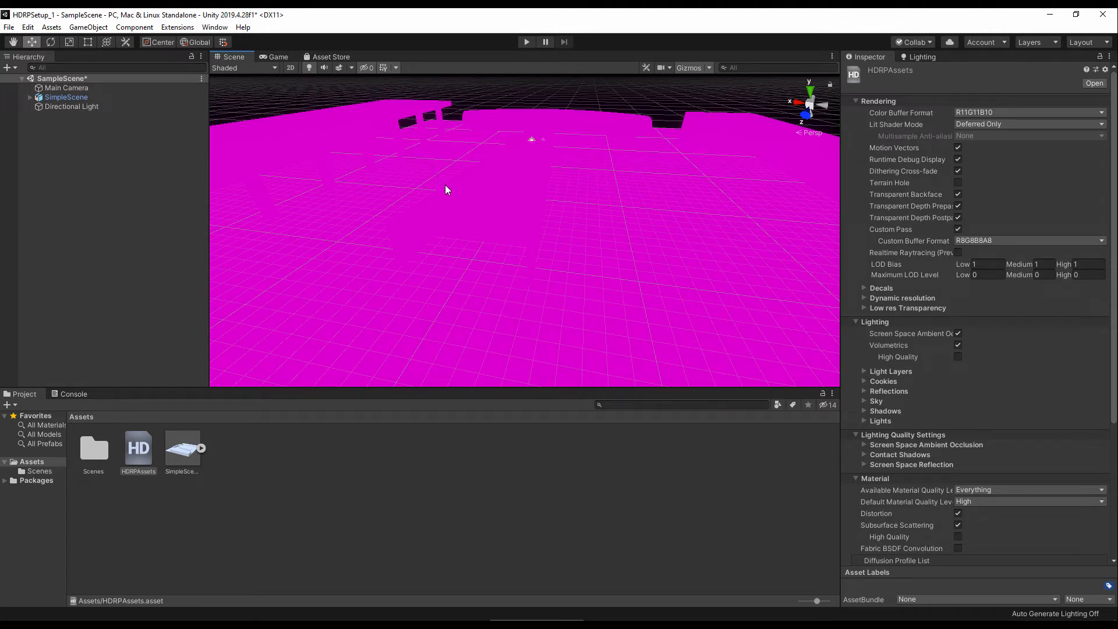
click(457, 255)
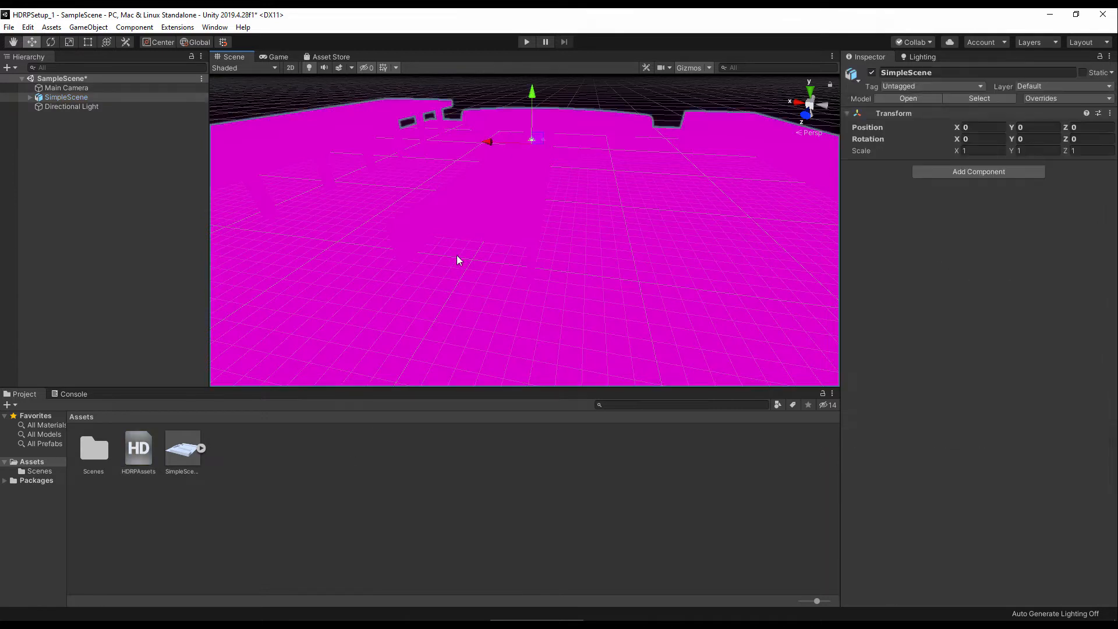
click(456, 255)
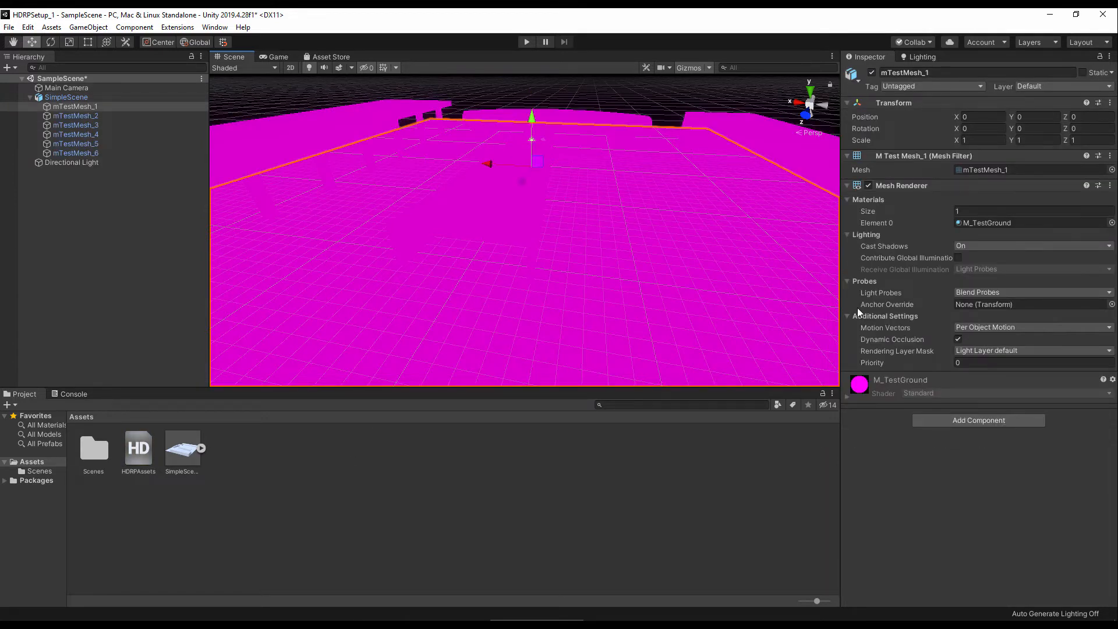
Step: Create a material named M_Simple in the Assets folder
right_click(304, 471)
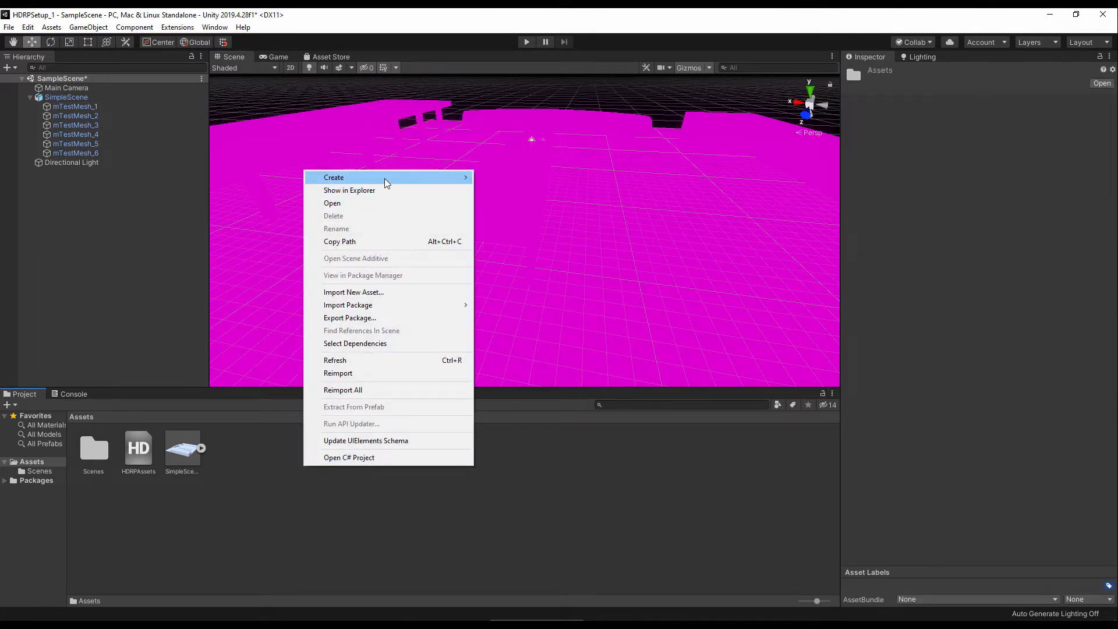
mouse_move(386, 184)
click(512, 314)
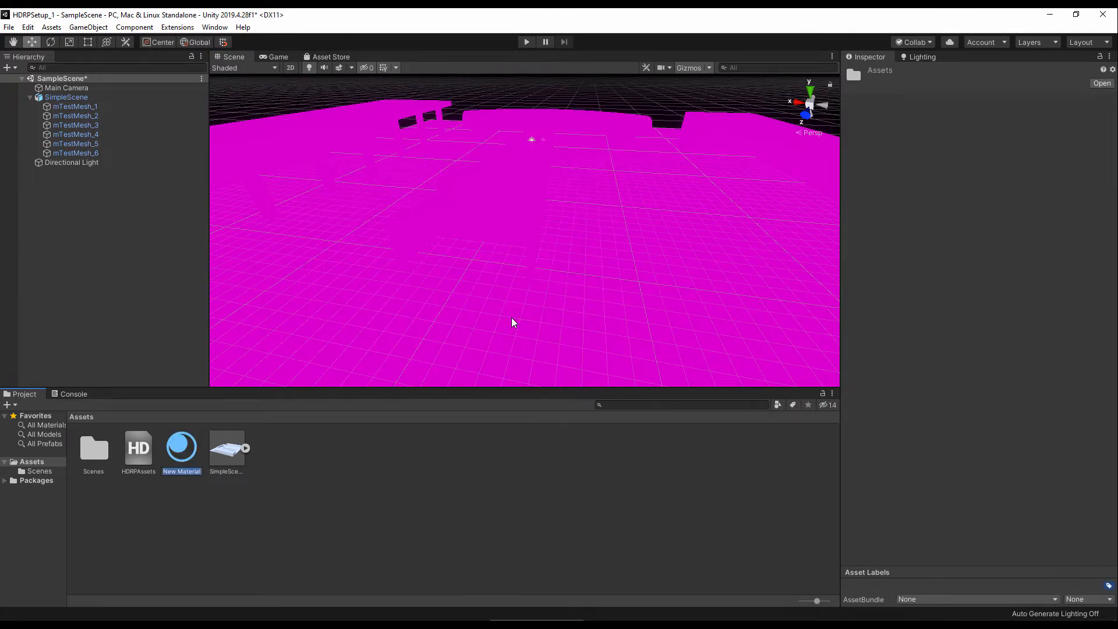
text(M_S)
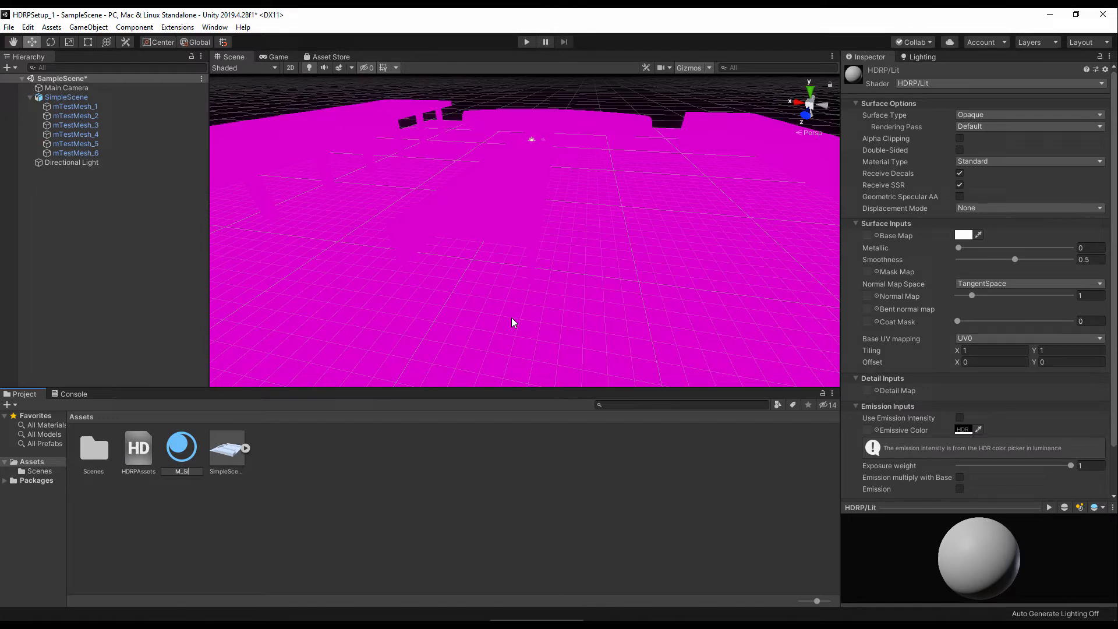
text(imple)
key(Return)
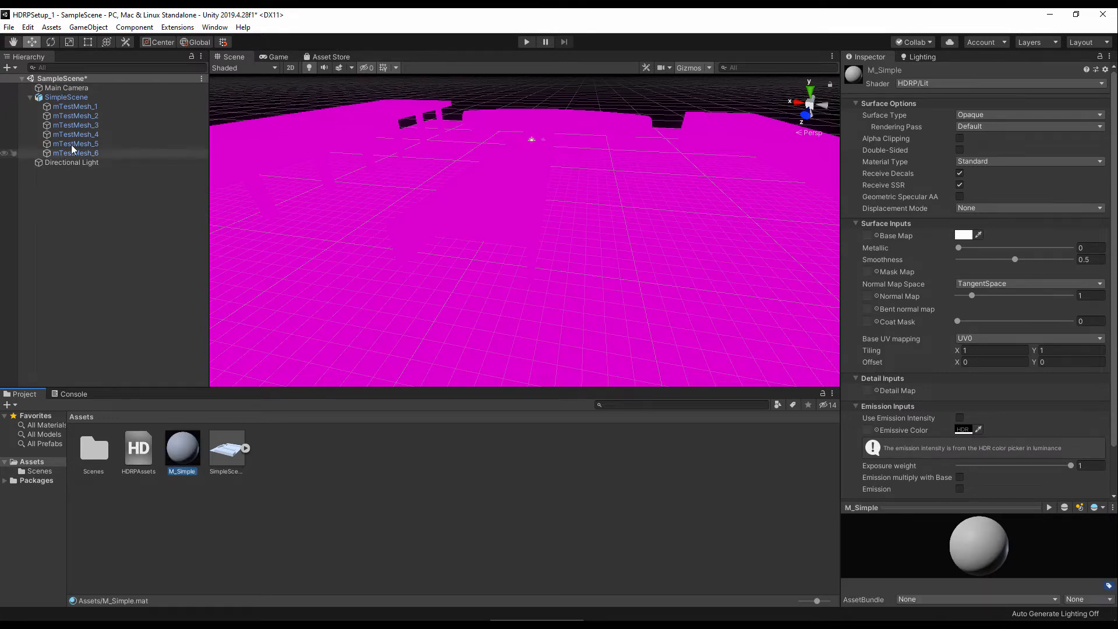
Step: Apply the M_Simple material to all six SimpleScene meshes, mTestMesh_1 through mTestMesh_6
click(84, 107)
shift+click(86, 152)
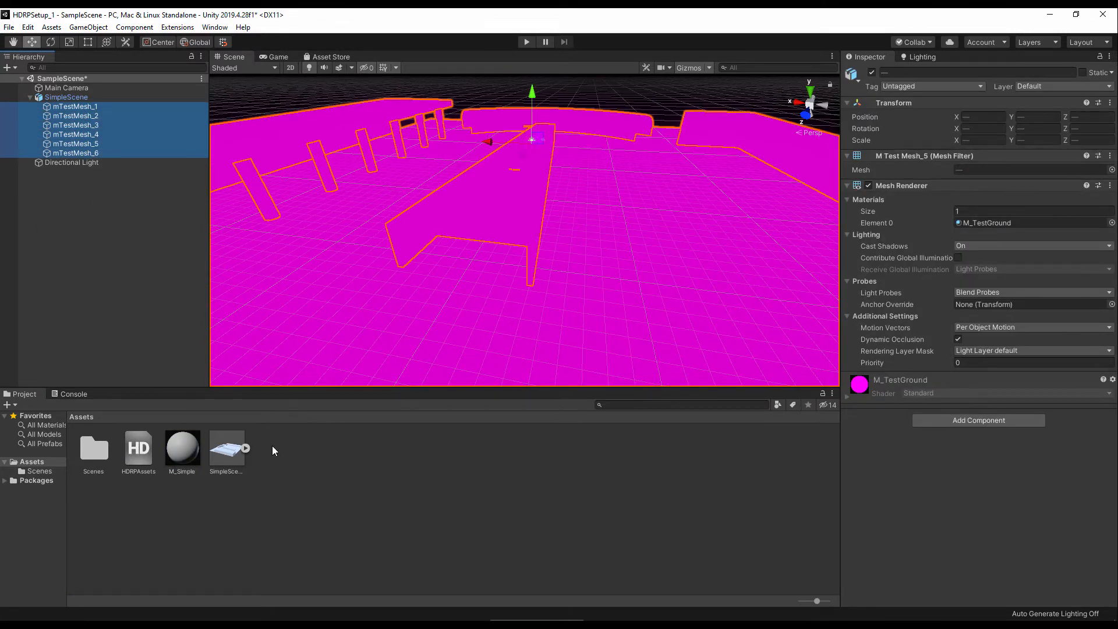
drag(182, 449, 1042, 224)
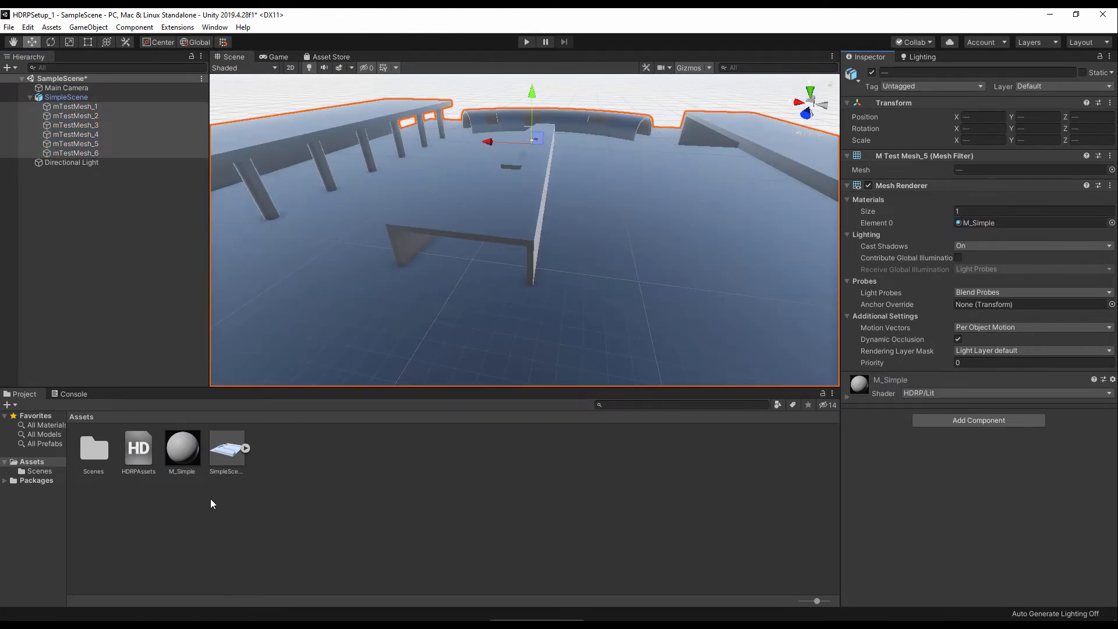
Step: Darken M_Simple's Base Map color to a gray with an HSV value of 69 (B0B0B0) and close the color picker
click(187, 452)
click(963, 235)
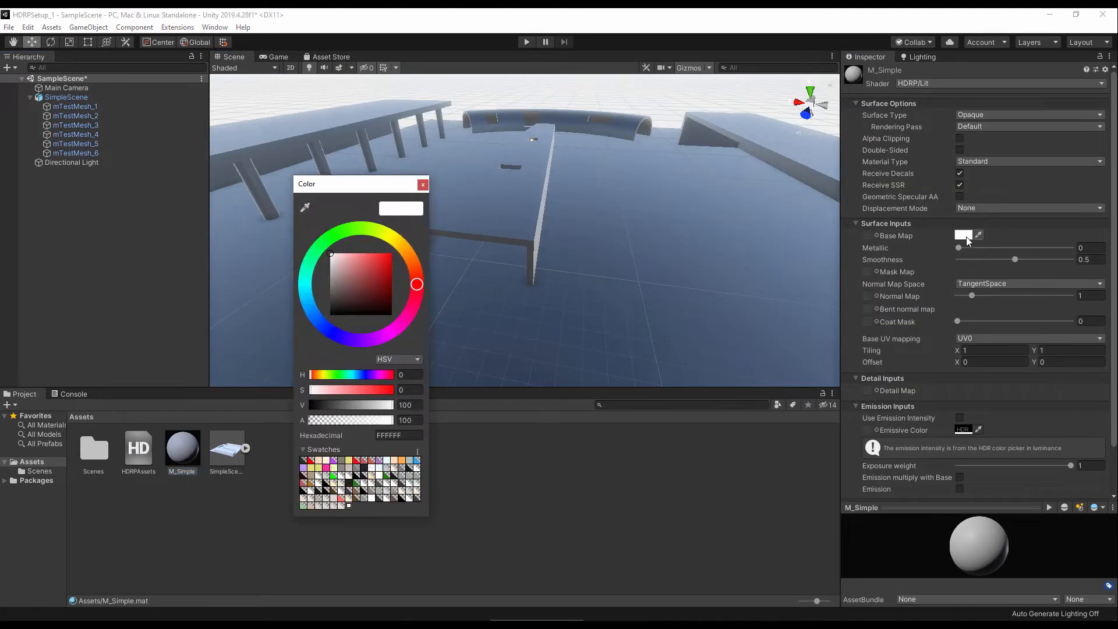
click(372, 405)
drag(371, 405, 365, 405)
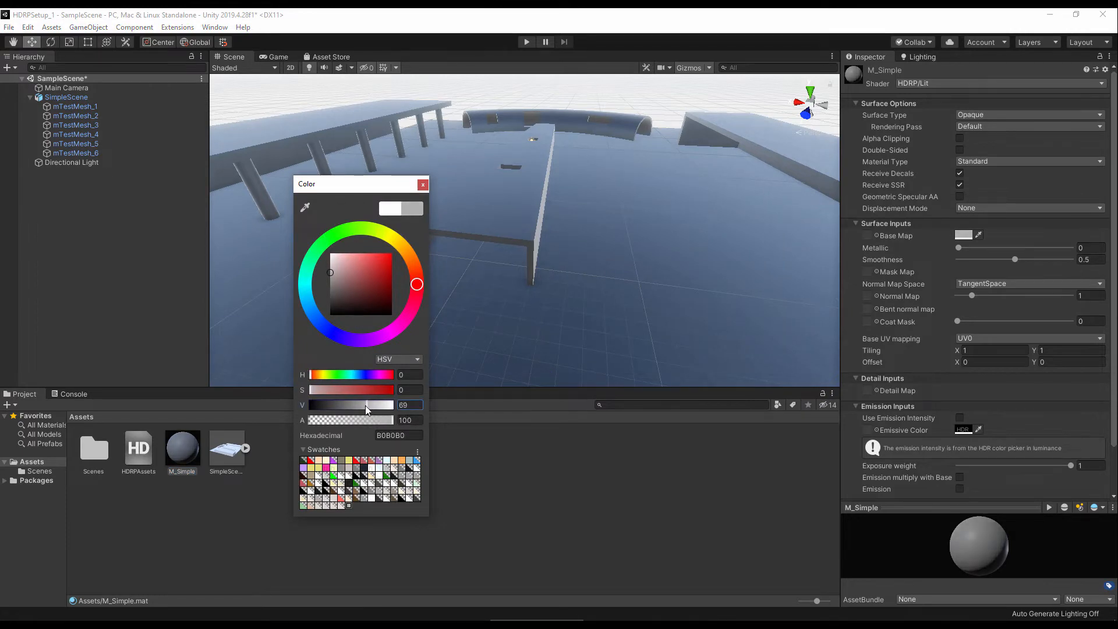
click(422, 185)
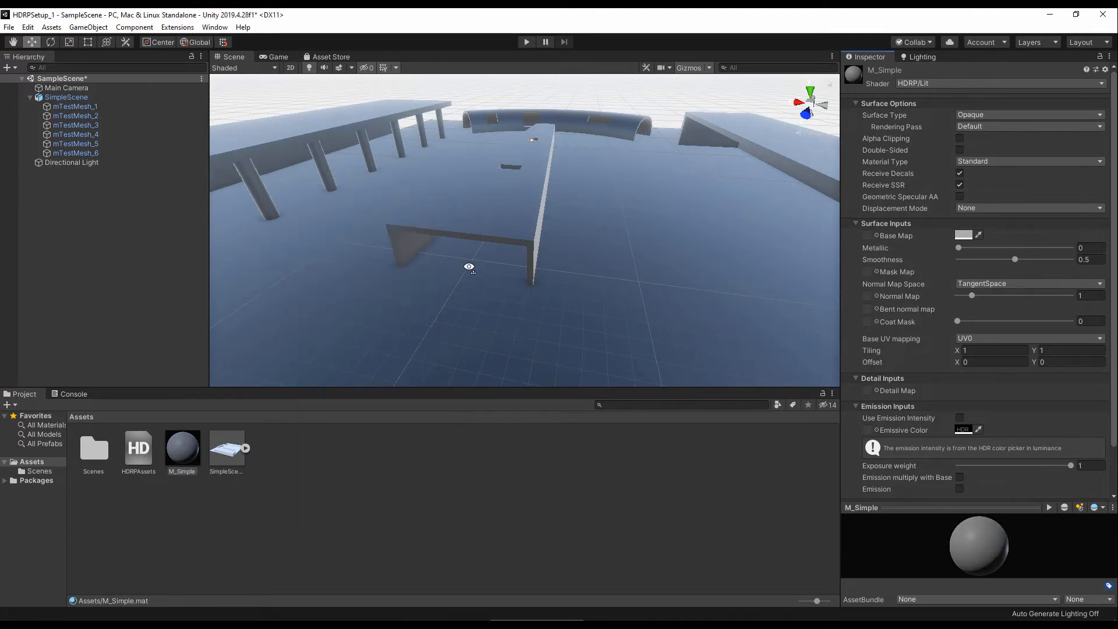
alt+drag(464, 264, 490, 278)
Step: Review the default volume profile in the project's HDRP Default Settings, then close the settings
click(30, 27)
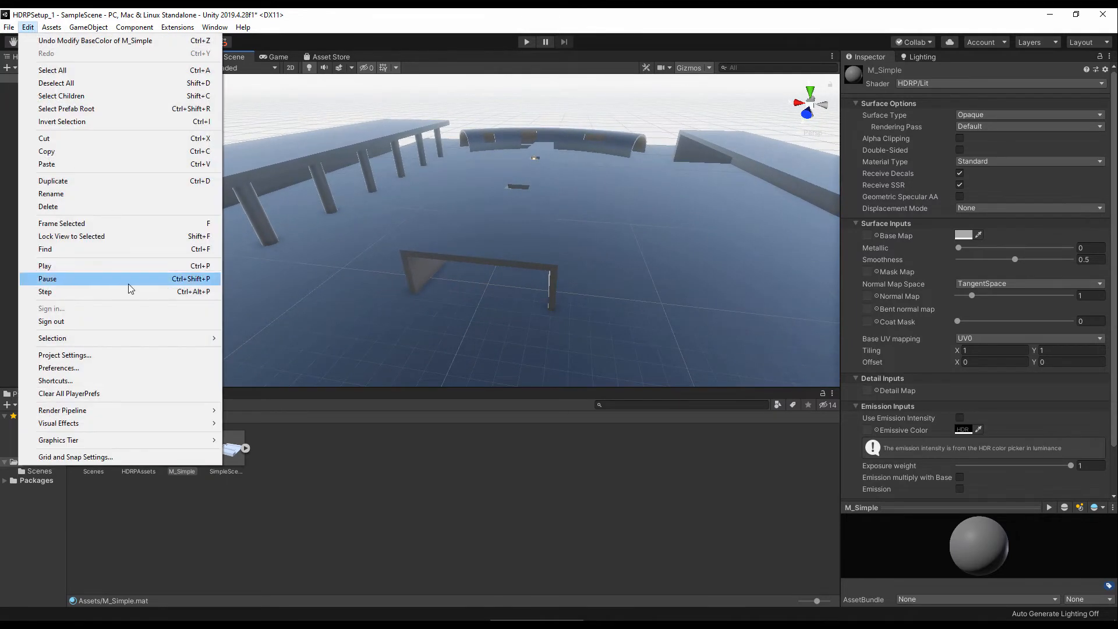
click(64, 357)
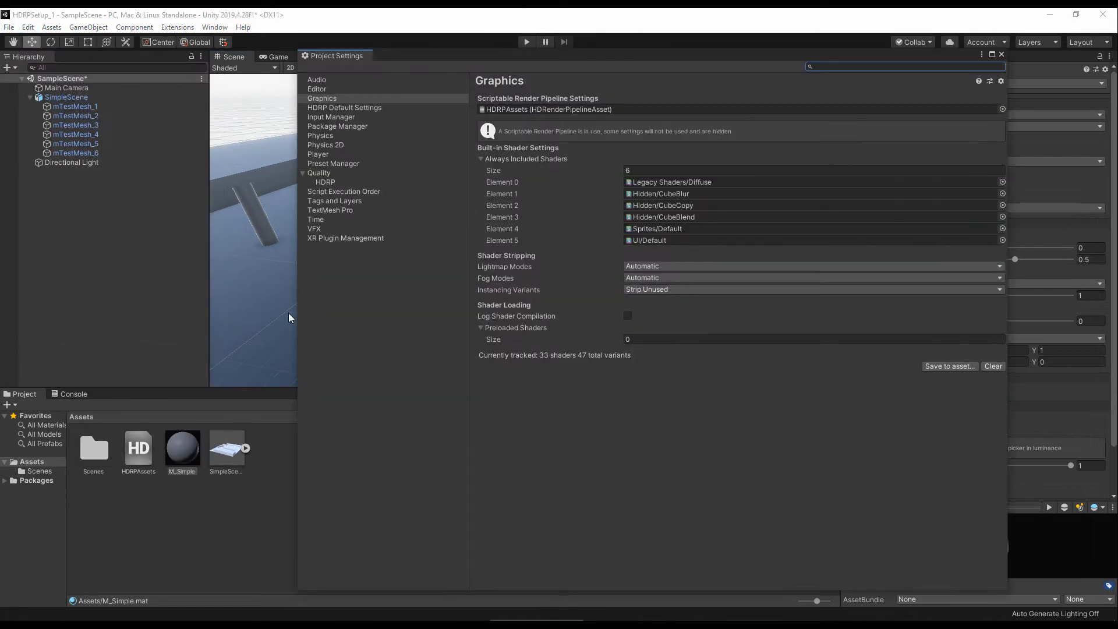
click(314, 108)
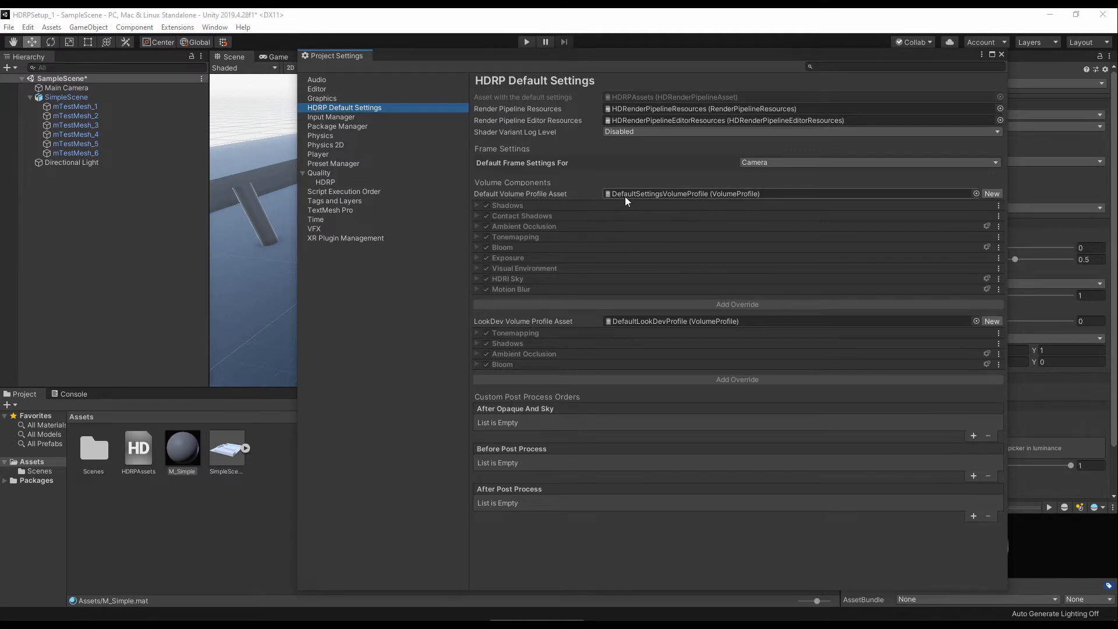
click(1001, 53)
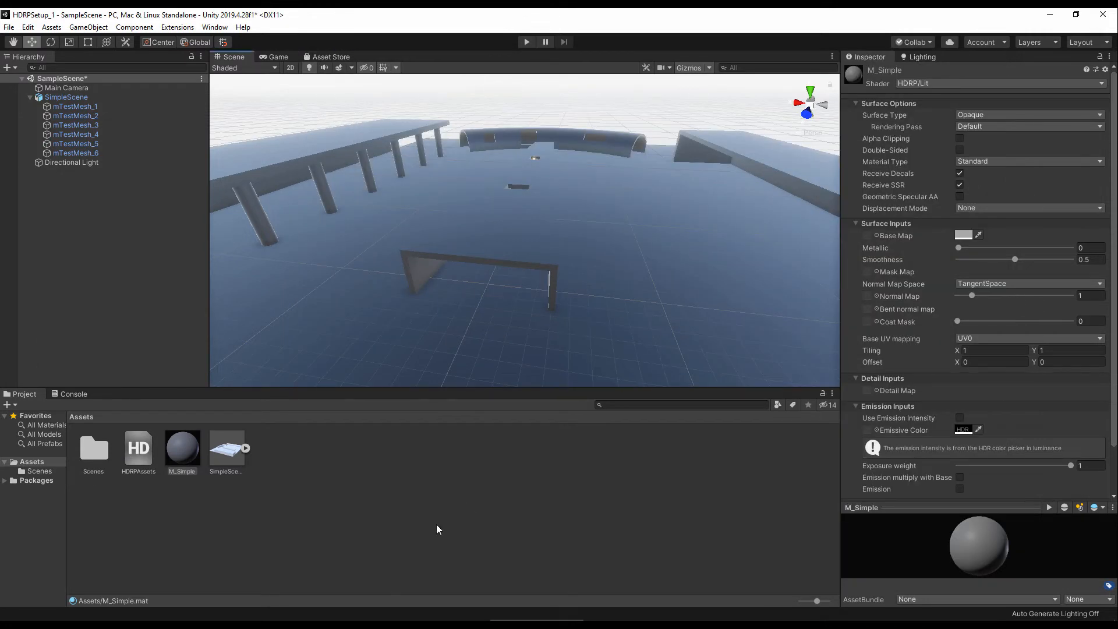
Step: Create a Volume Profile named VolumenProfile in the Assets folder
right_click(337, 497)
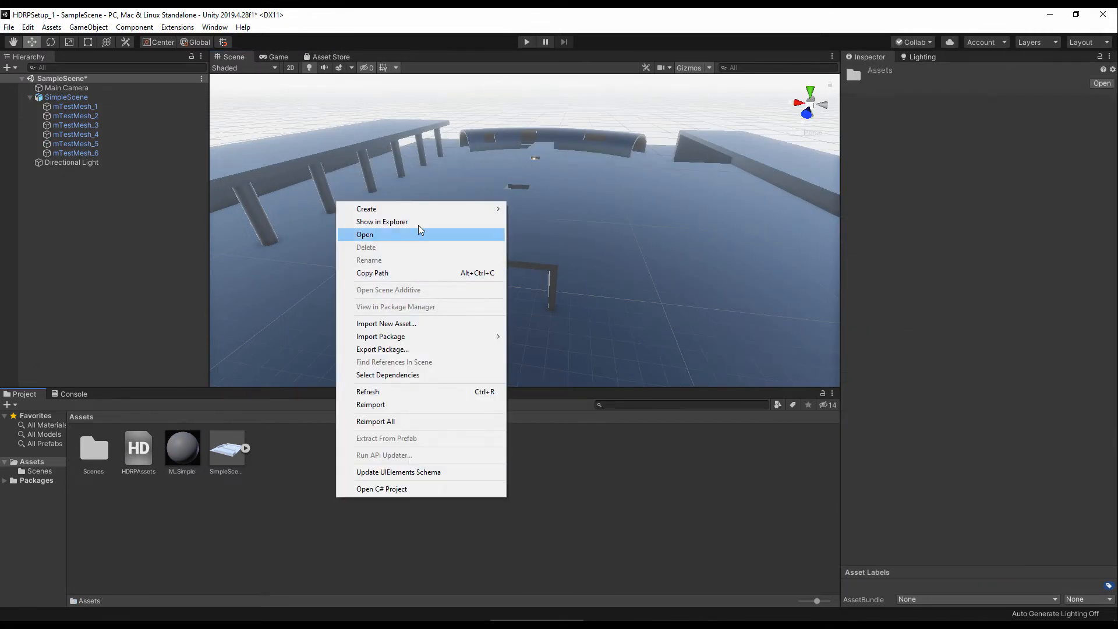
mouse_move(421, 217)
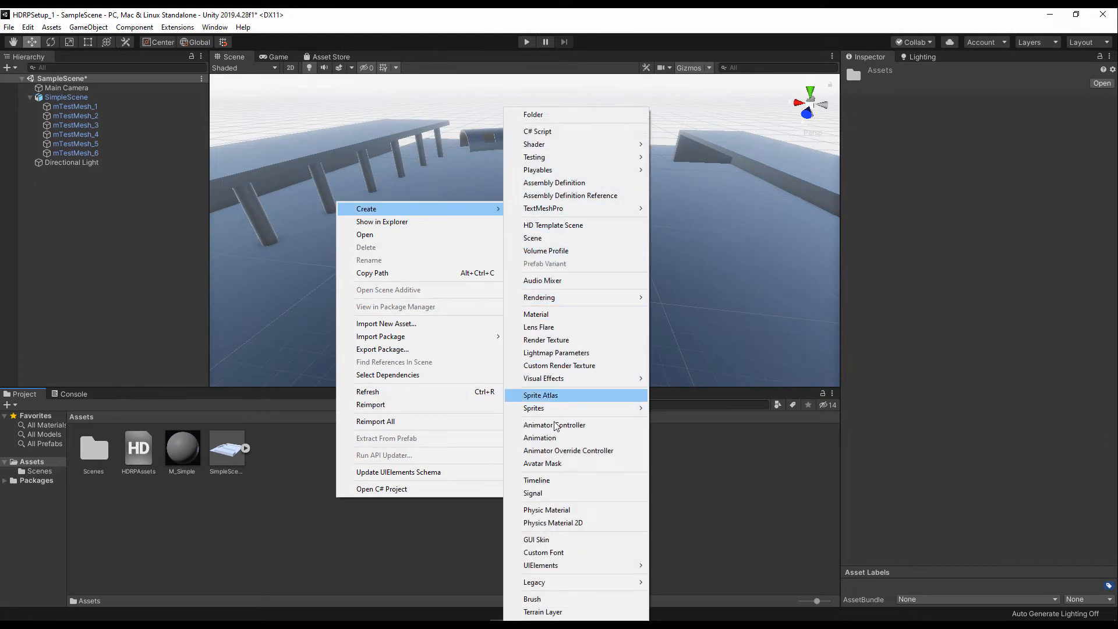
click(547, 250)
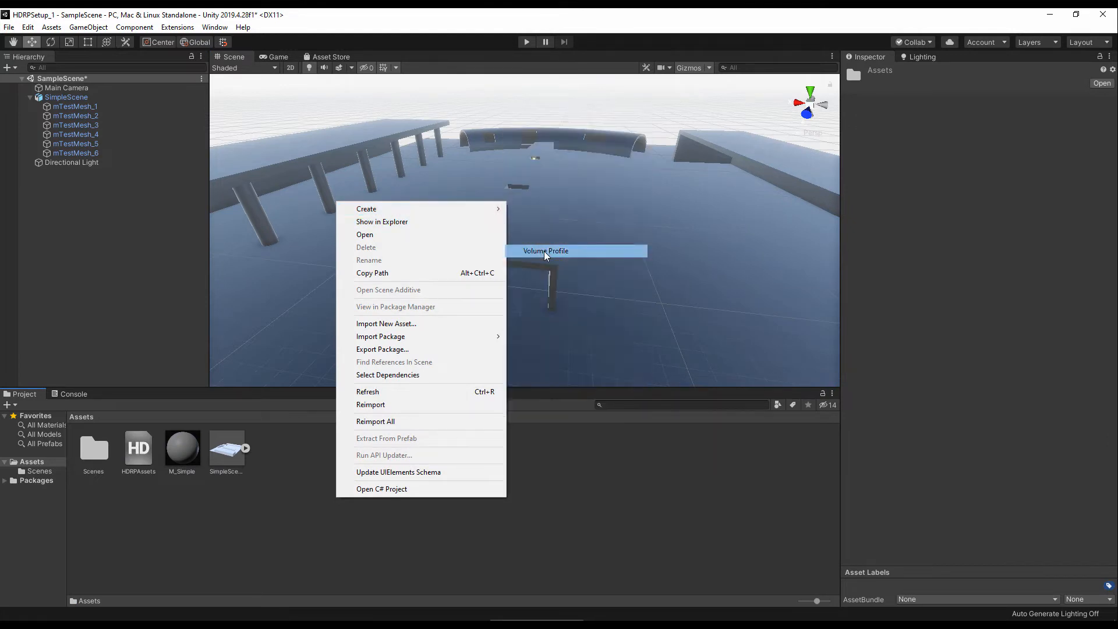
text(Vo)
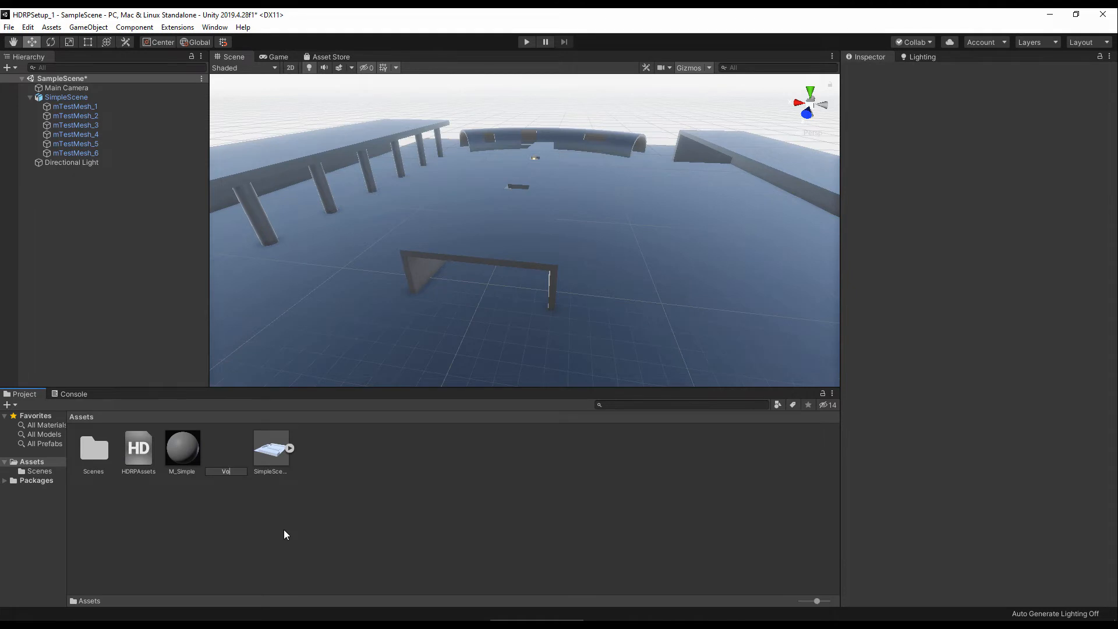
text(lumenProfile)
key(Return)
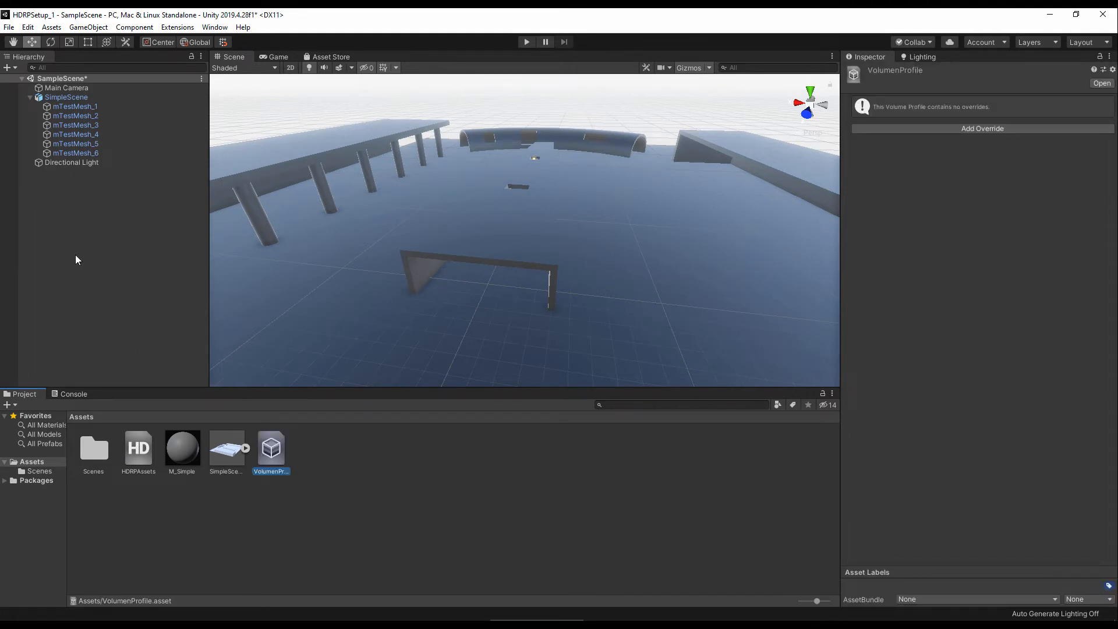
Step: Create an empty game object in the scene hierarchy and name it Volumen
right_click(87, 188)
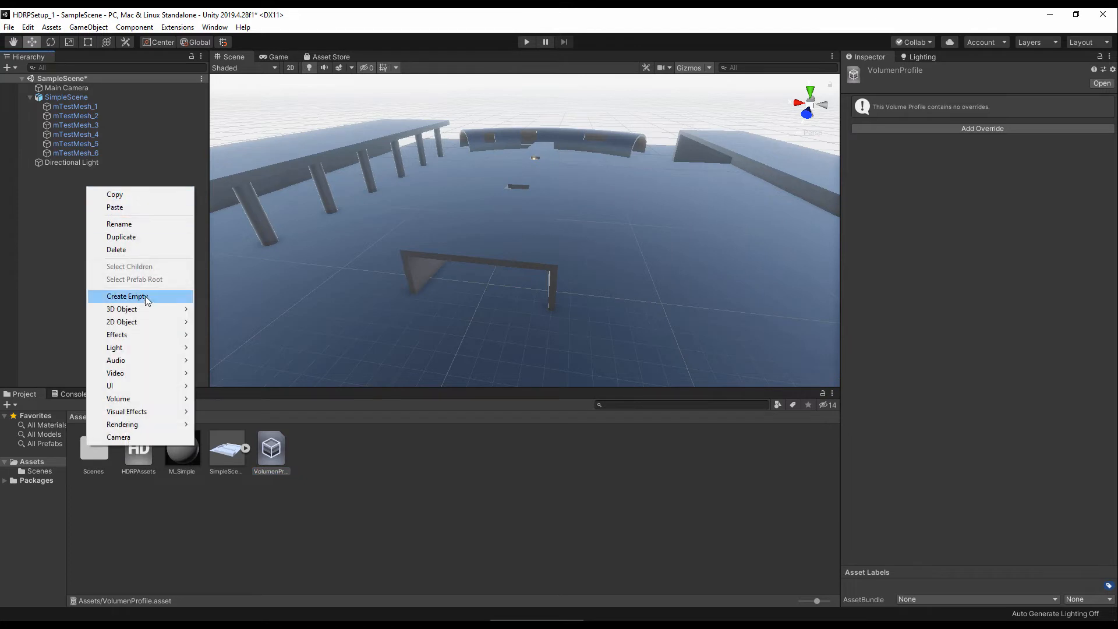
click(140, 294)
click(78, 173)
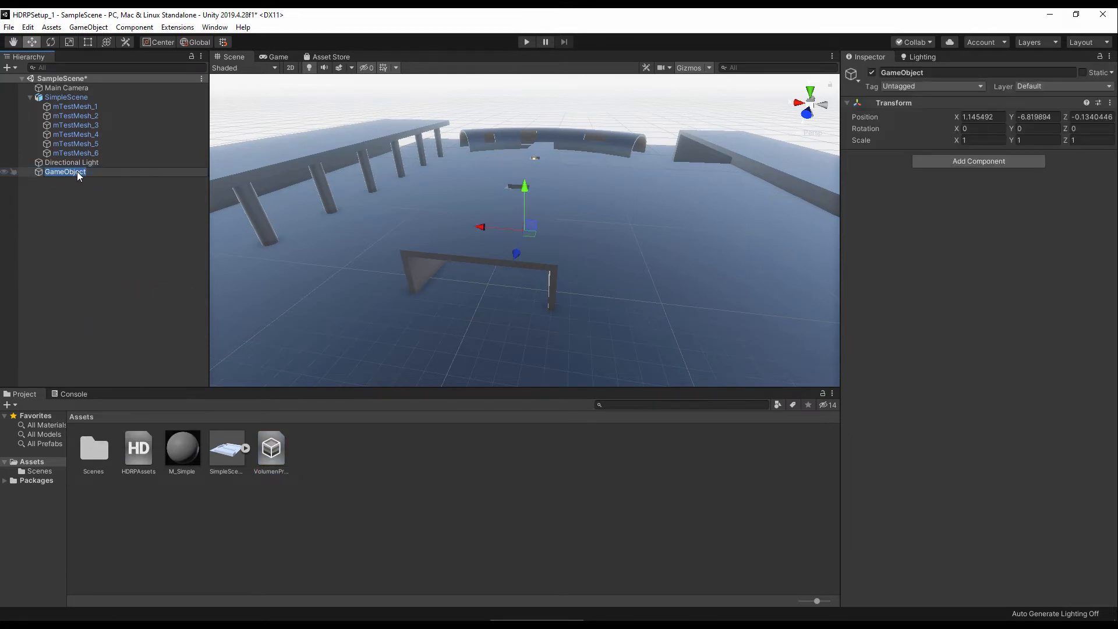
text(Volumen)
key(Return)
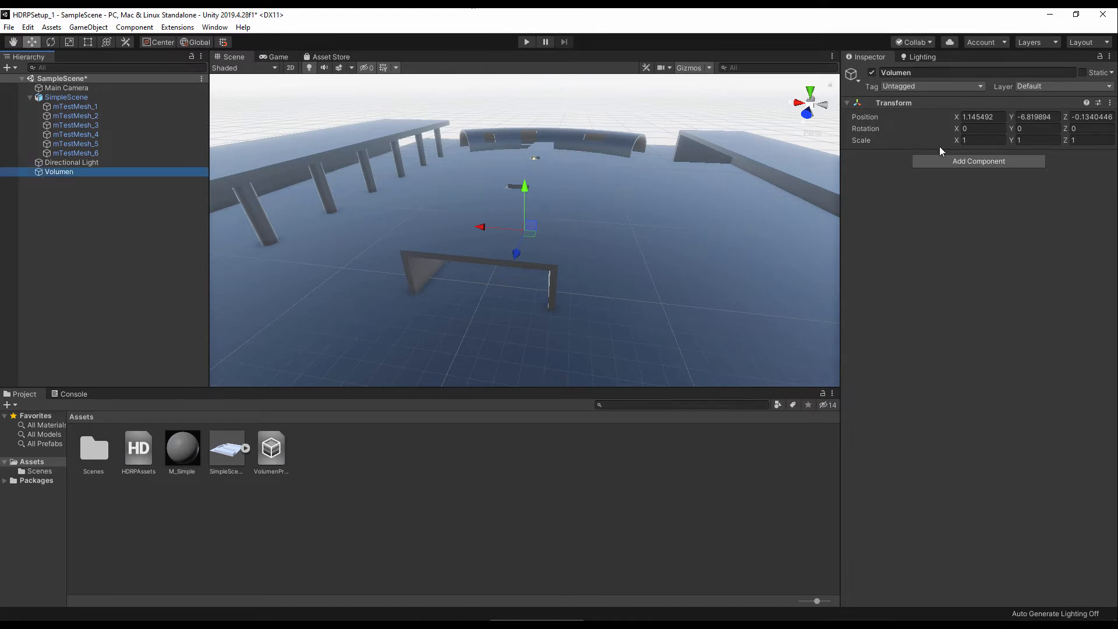
Step: Add a Volume component to the Volumen object and assign VolumenProfile as its profile
click(952, 162)
click(930, 202)
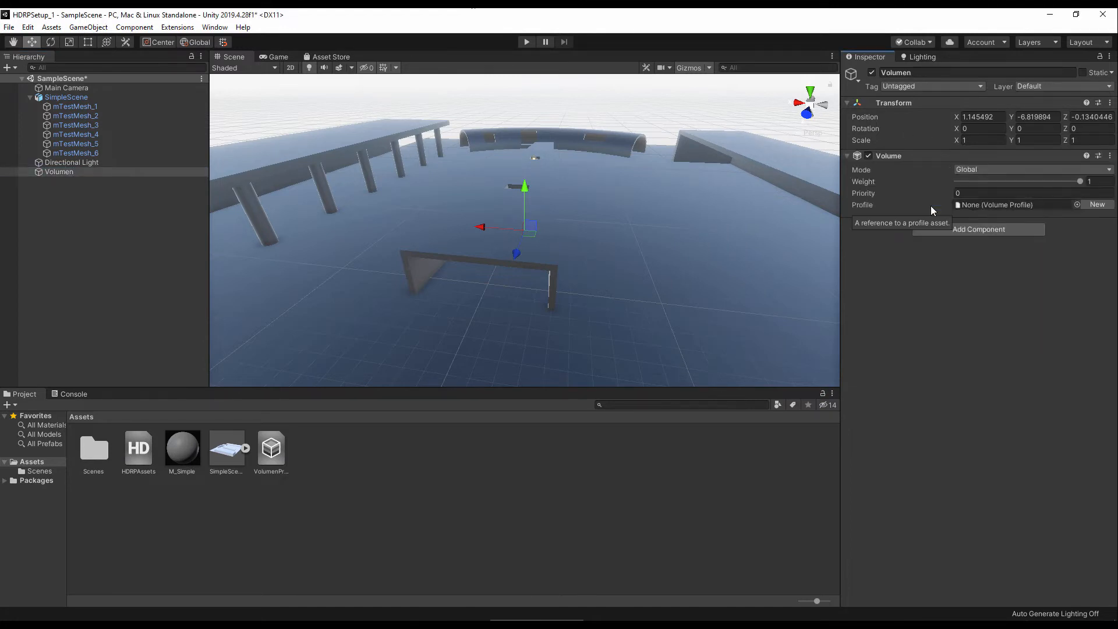
click(272, 454)
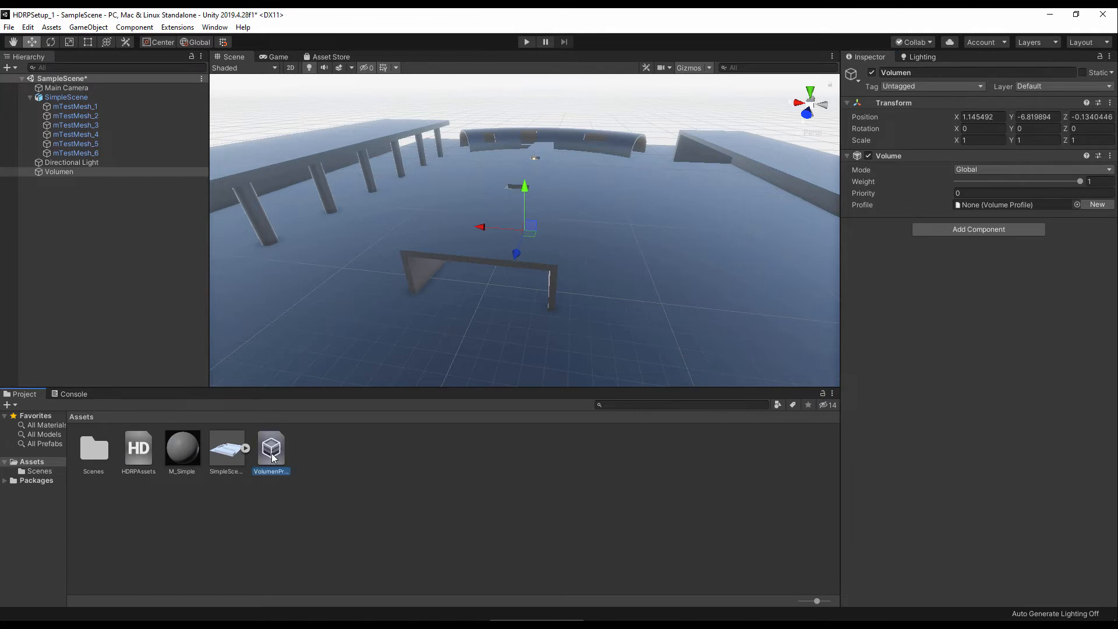
mouse_move(271, 448)
mouse_down()
mouse_move(946, 235)
mouse_move(982, 204)
mouse_up()
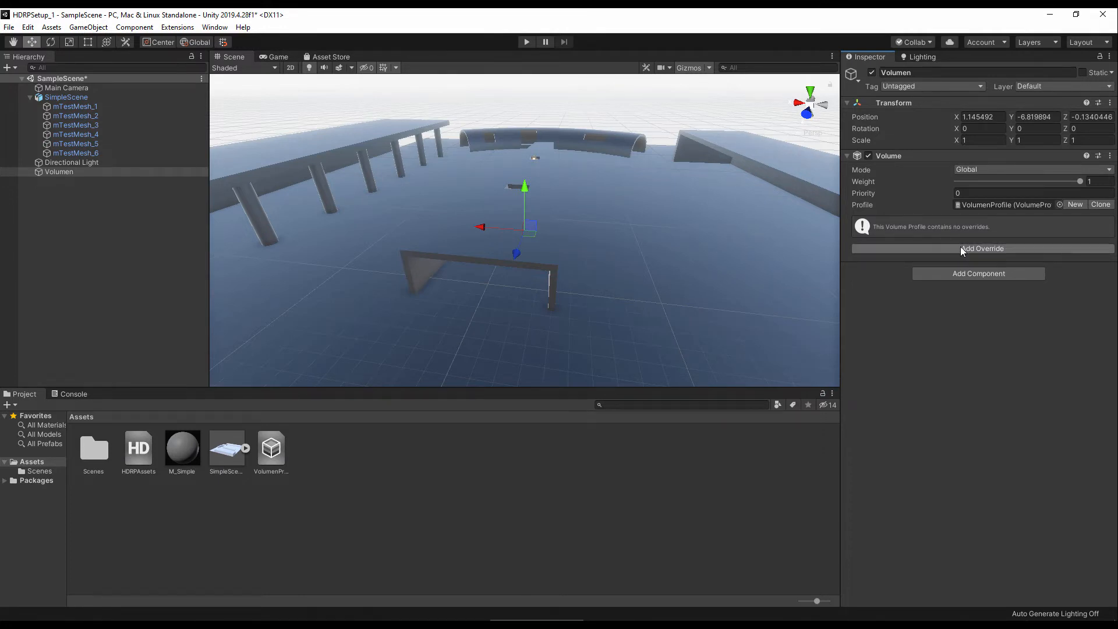
Step: Import the kloofendal_48d_partly_cloudy_4k.hdr image into the Assets folder as a new asset
right_drag(649, 344, 452, 212)
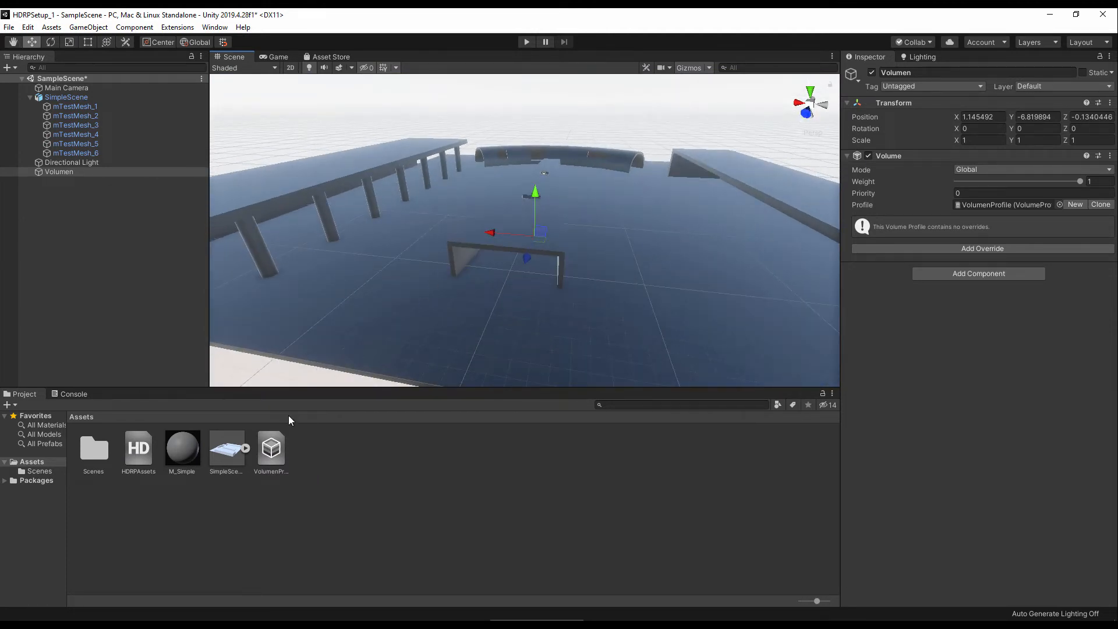
right_click(317, 480)
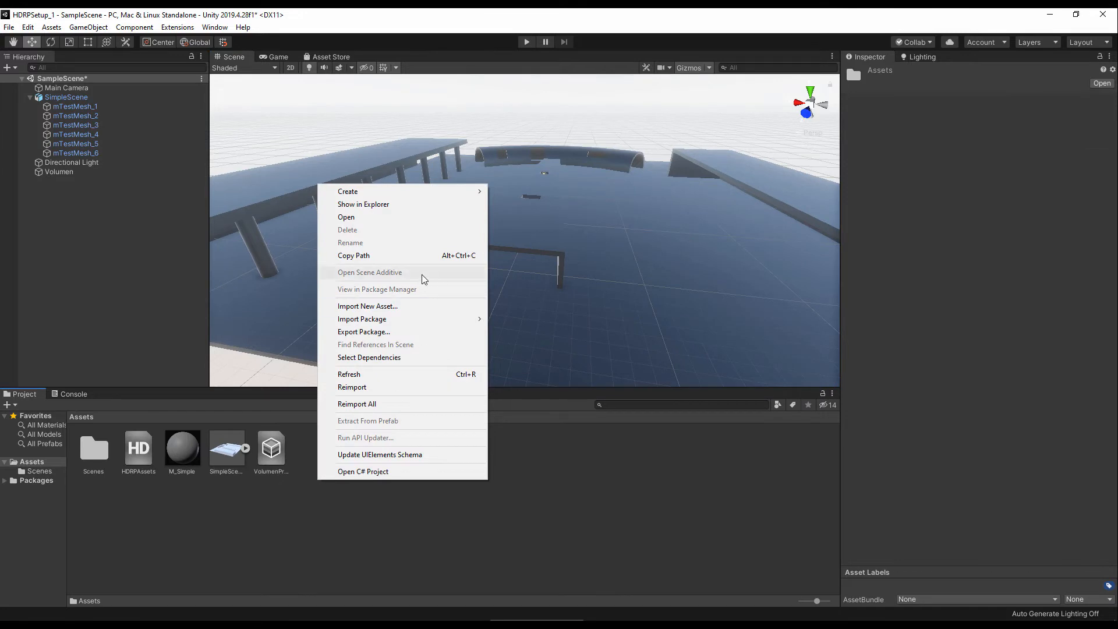
right_click(626, 247)
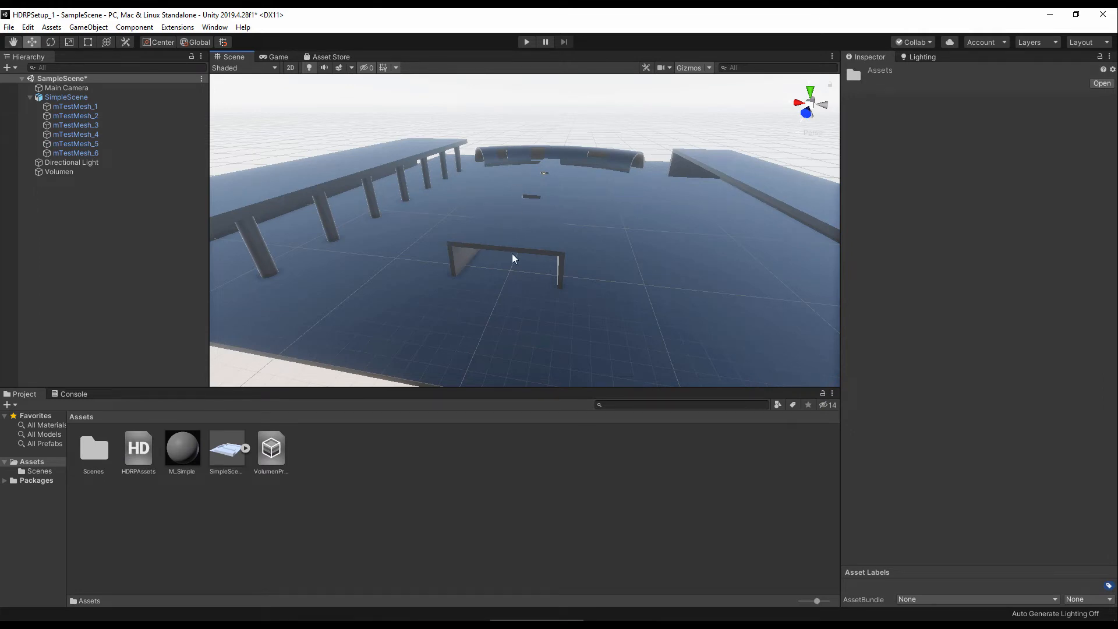
right_click(430, 481)
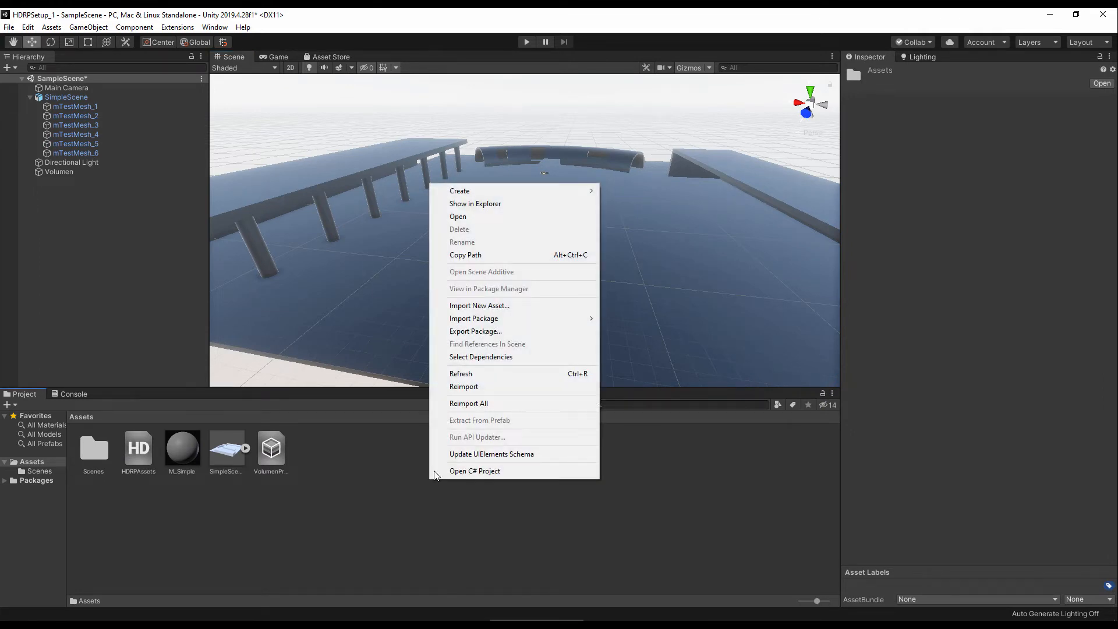
click(488, 305)
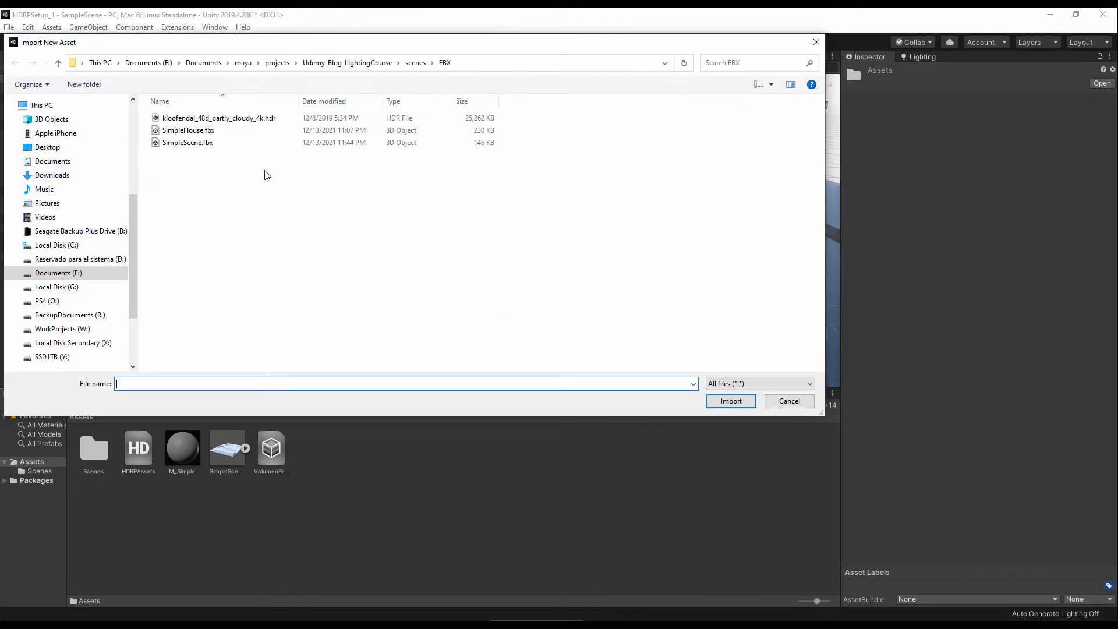
double_click(235, 119)
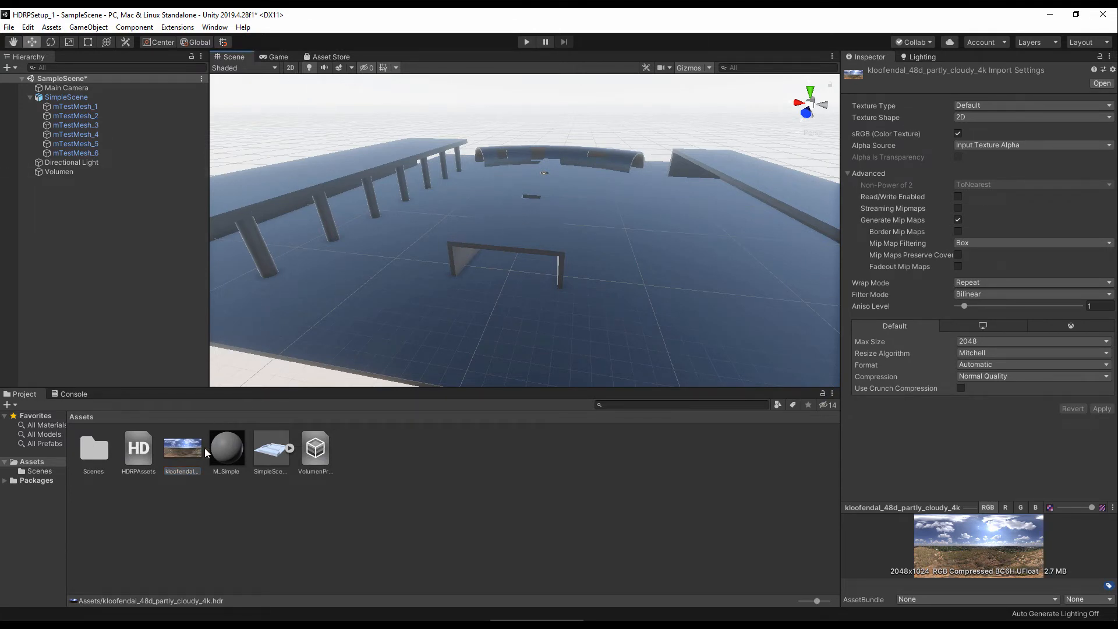
Step: Change the imported sky image's texture shape to Cube and apply the import settings
click(968, 104)
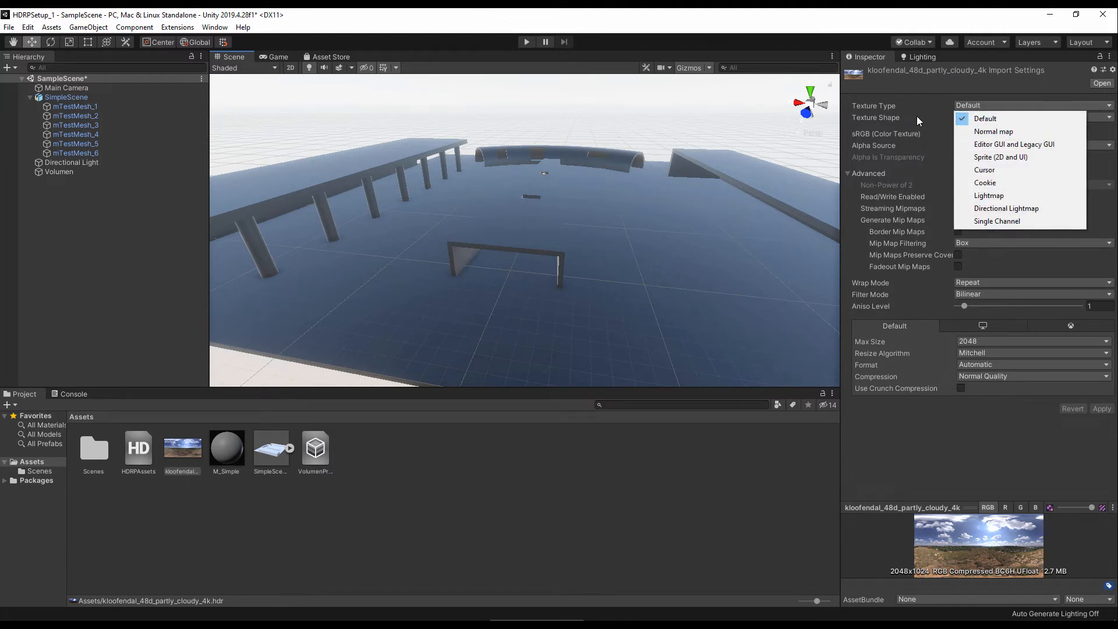
click(952, 116)
click(976, 116)
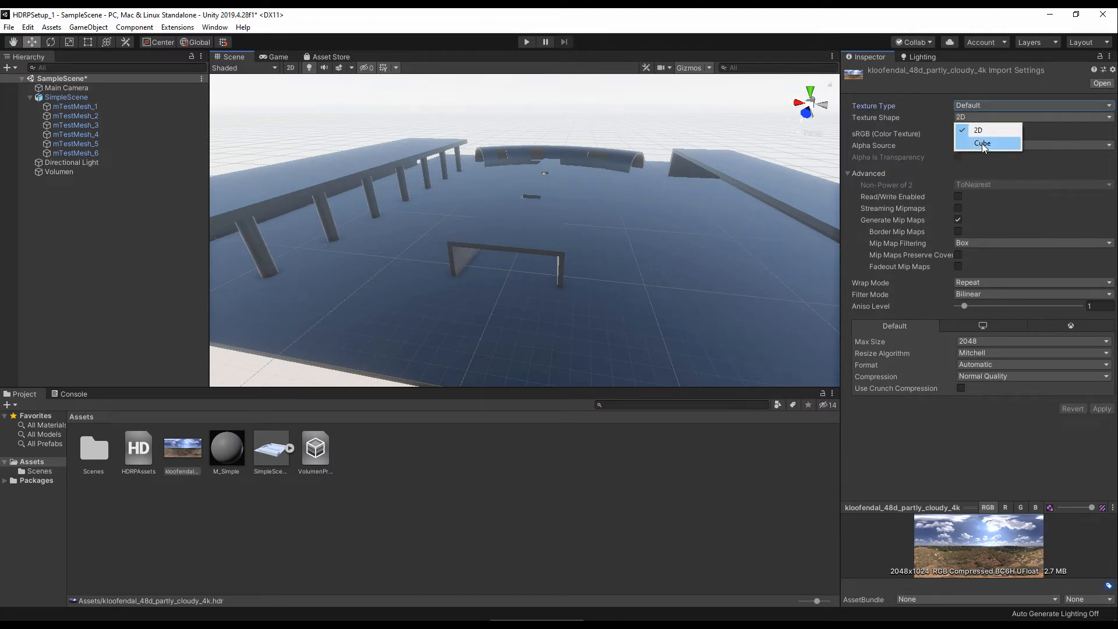
click(981, 143)
click(1098, 450)
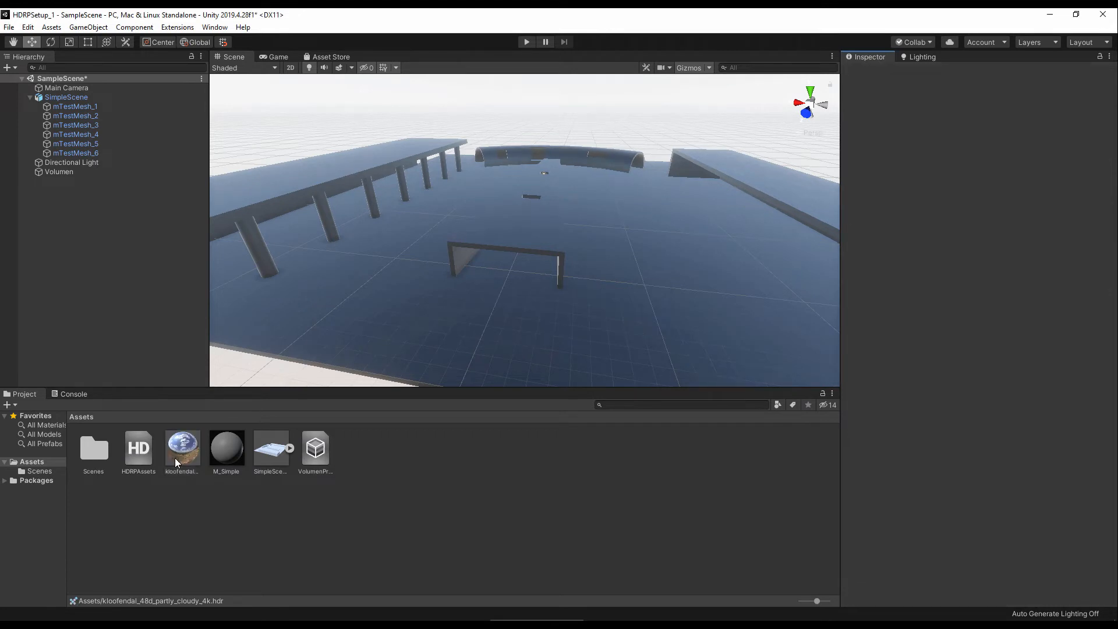
Step: Add a Visual Environment override to VolumenProfile and enable its Type and Ambient Mode settings
mouse_move(524, 233)
right_down()
mouse_move(536, 169)
mouse_move(518, 160)
right_up()
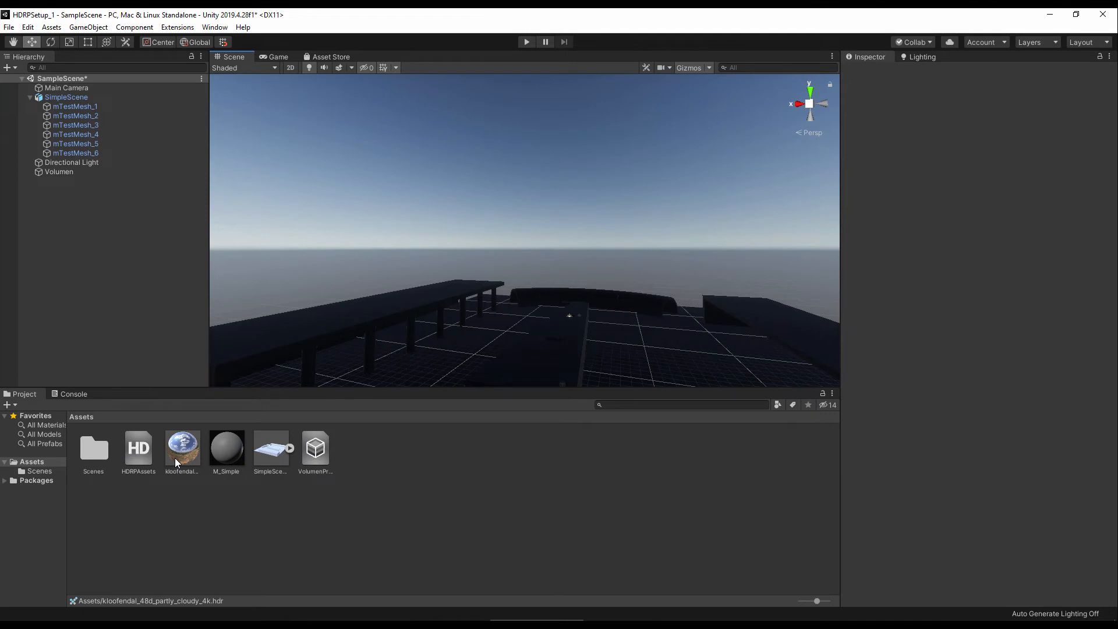
click(315, 449)
click(982, 128)
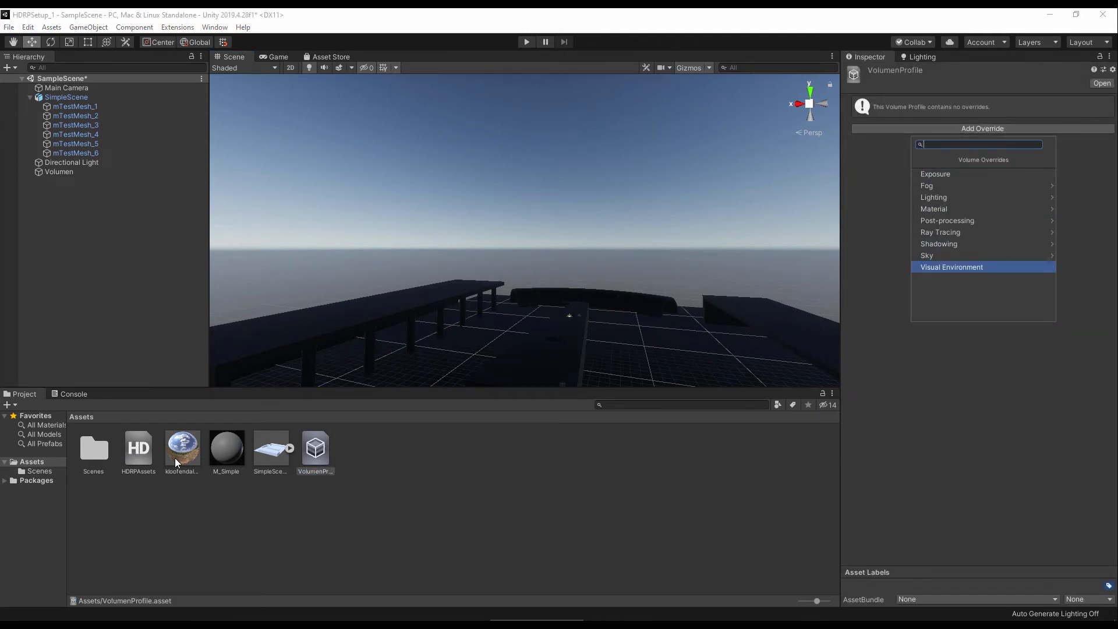
click(951, 266)
click(855, 134)
click(855, 143)
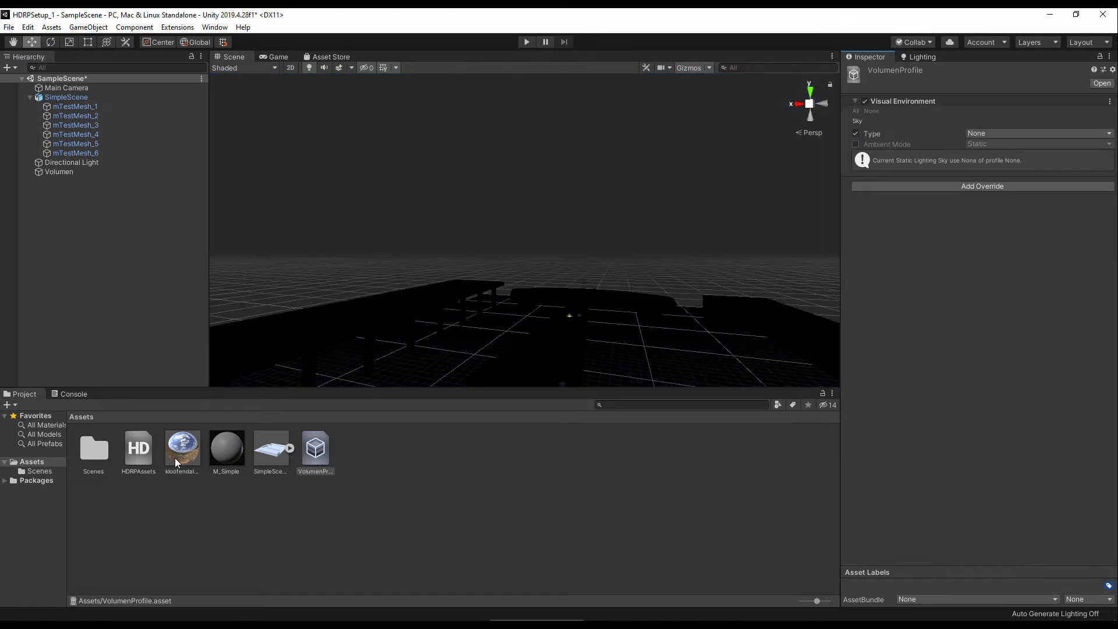
Step: Set the sky type of the Visual Environment override to HDRI Sky
right_drag(523, 233, 524, 301)
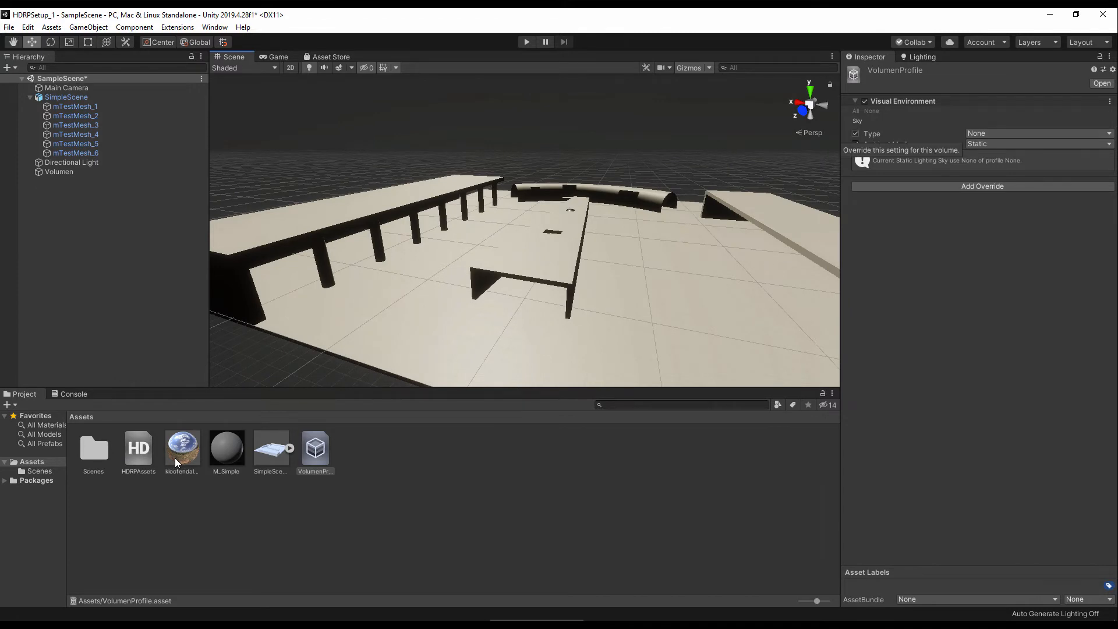
right_drag(524, 233, 381, 203)
mouse_move(524, 233)
right_down()
mouse_move(644, 204)
mouse_move(730, 233)
mouse_move(663, 263)
mouse_move(463, 204)
mouse_move(495, 198)
mouse_move(499, 222)
mouse_move(678, 234)
right_up()
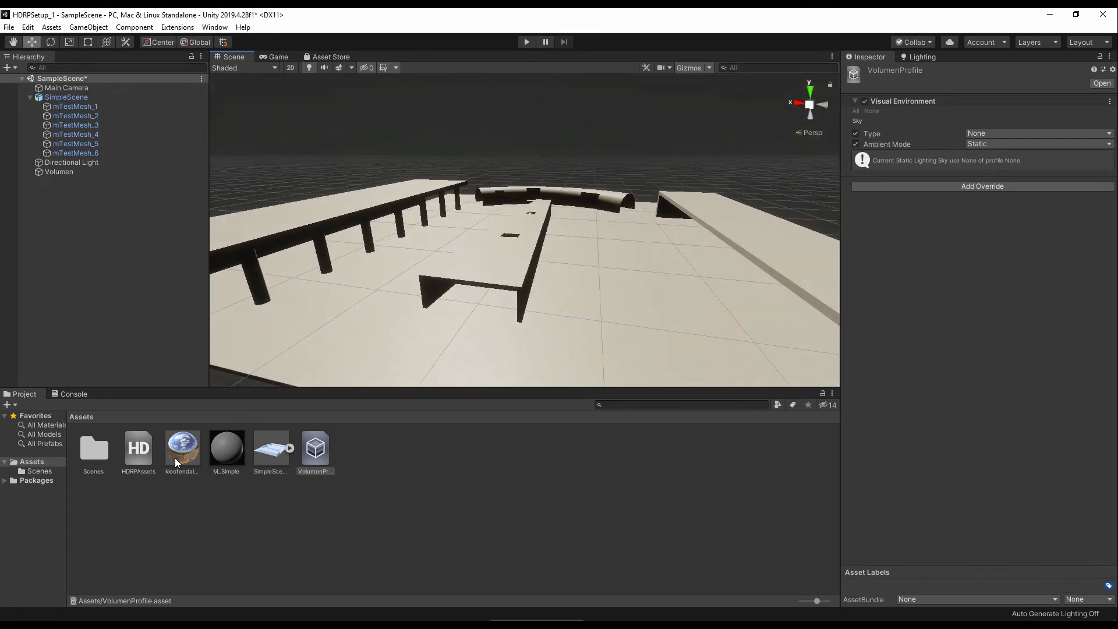
click(1039, 133)
click(1001, 173)
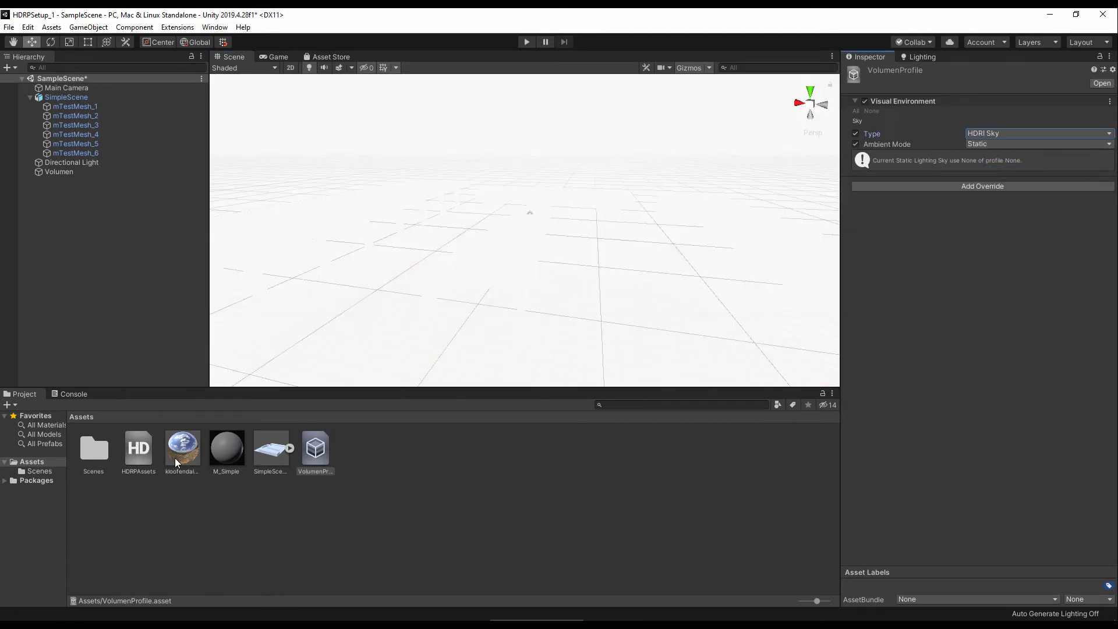
mouse_move(698, 233)
right_down()
mouse_move(593, 174)
mouse_move(670, 179)
mouse_move(698, 195)
mouse_move(687, 207)
mouse_move(675, 151)
mouse_move(685, 222)
right_up()
Step: Add an HDRI Sky override to VolumenProfile
click(982, 186)
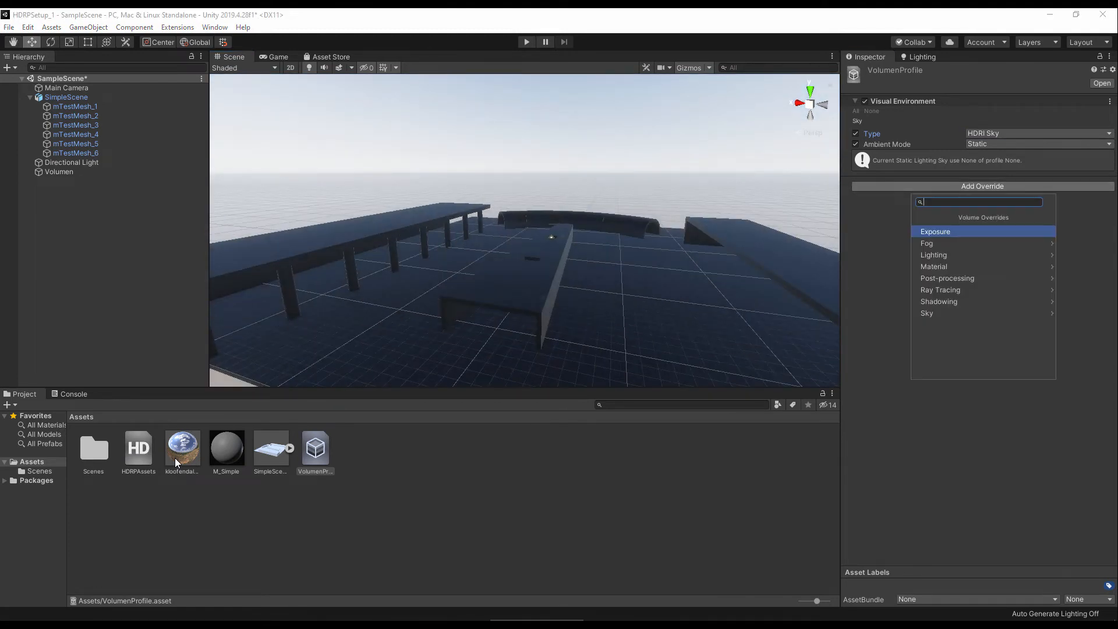
key(Down)
key(Down)
key(Down)
key(Down)
key(Down)
key(Down)
key(Down)
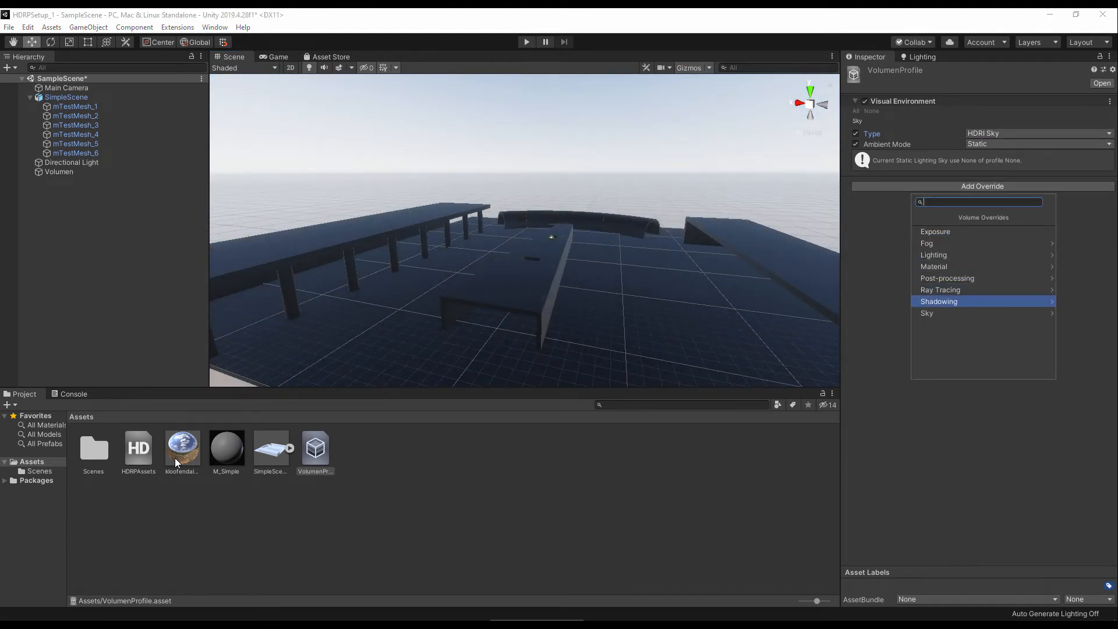
key(Right)
key(Down)
key(Return)
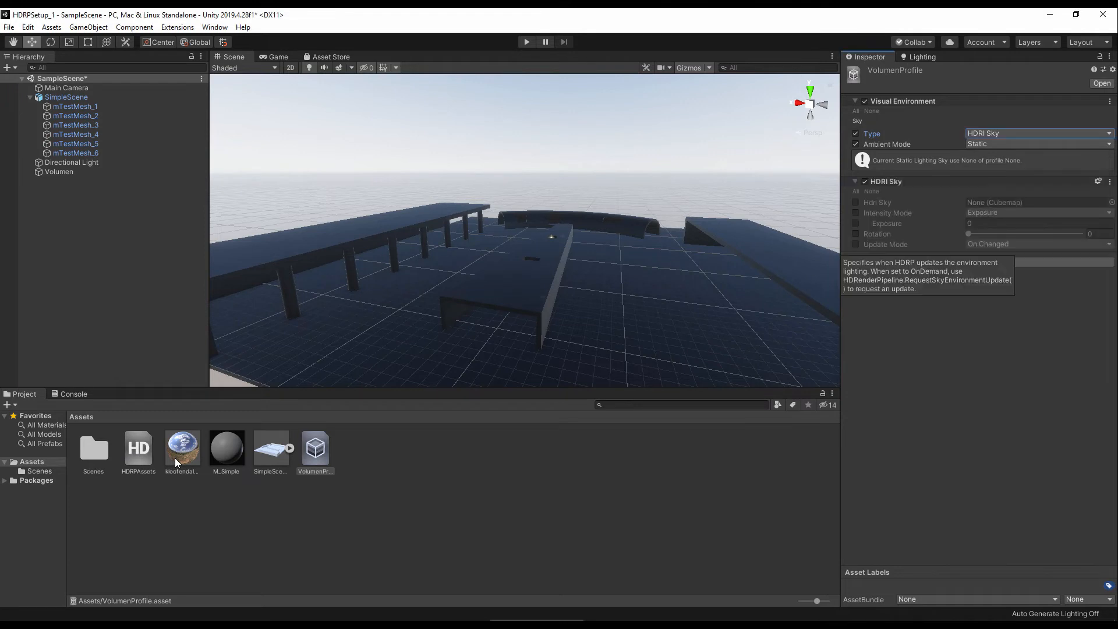
Step: Enable the HDRI Sky override's sky, intensity mode and exposure settings and assign the kloofendal_48d_partly_cloudy_4k cubemap
click(855, 202)
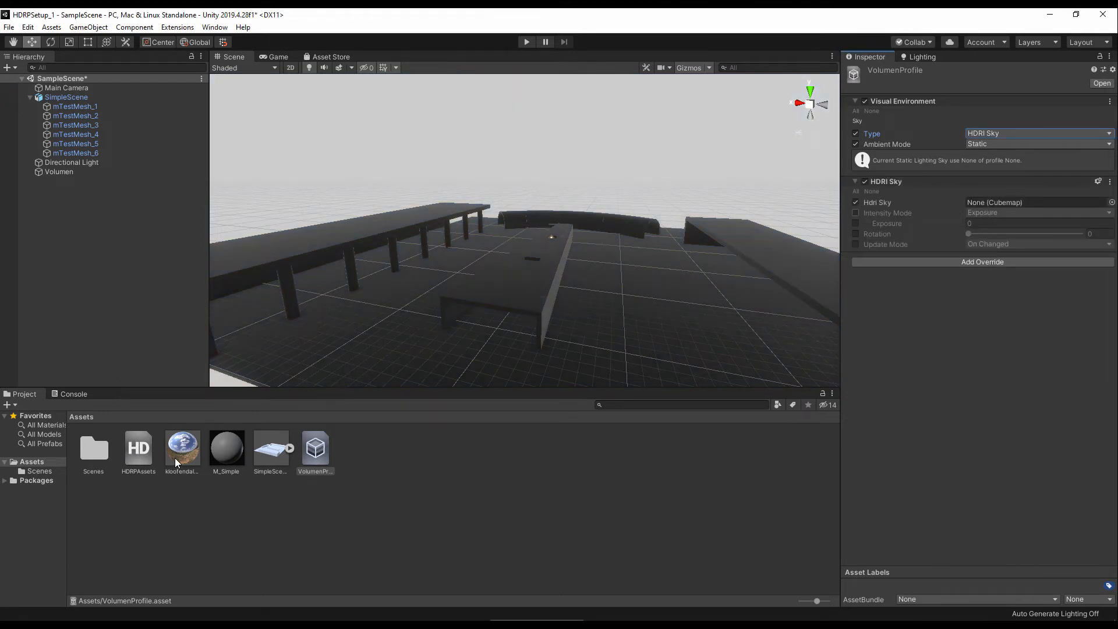
click(855, 212)
click(855, 223)
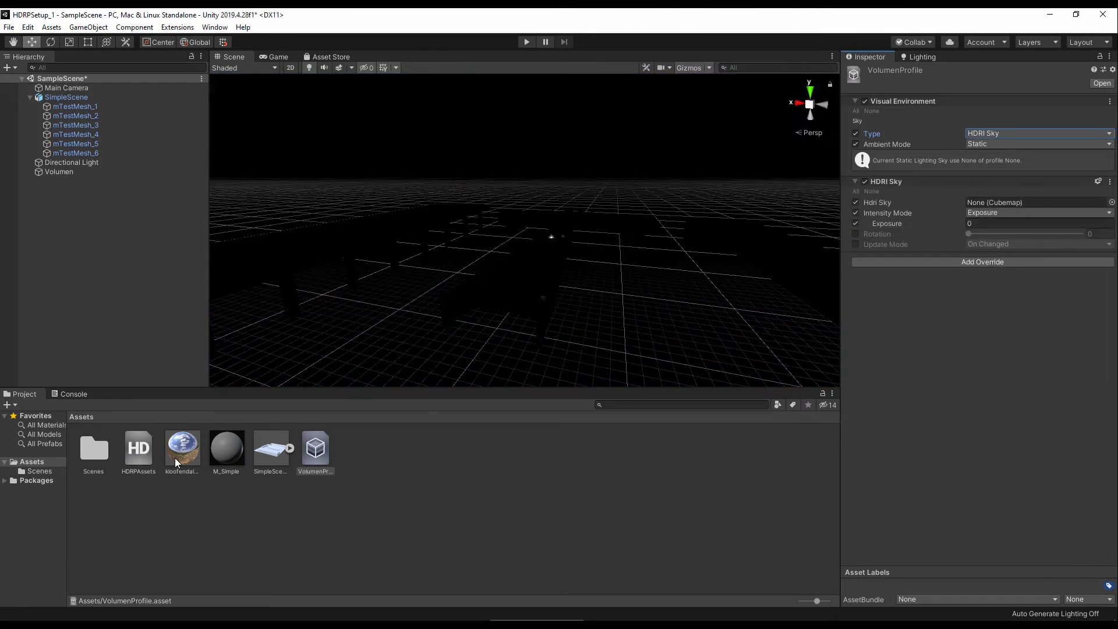
drag(176, 458, 1030, 203)
right_drag(593, 251, 597, 274)
key(a)
key(w)
key(d)
key(s)
Step: Add an Exposure override to the Volumen object's volume profile
click(71, 163)
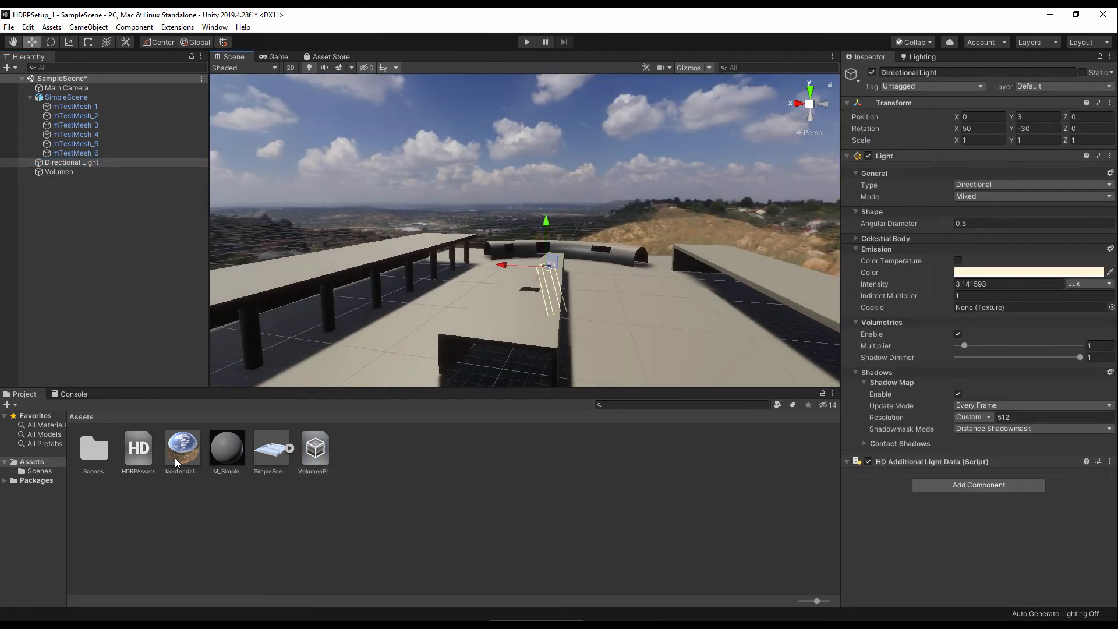
click(59, 171)
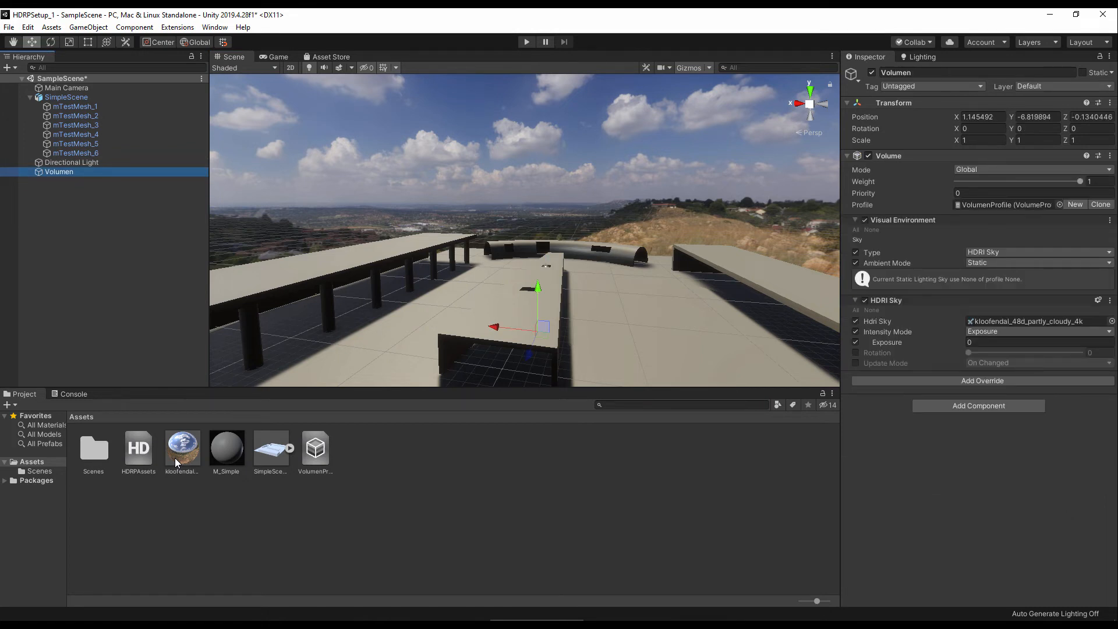
click(982, 381)
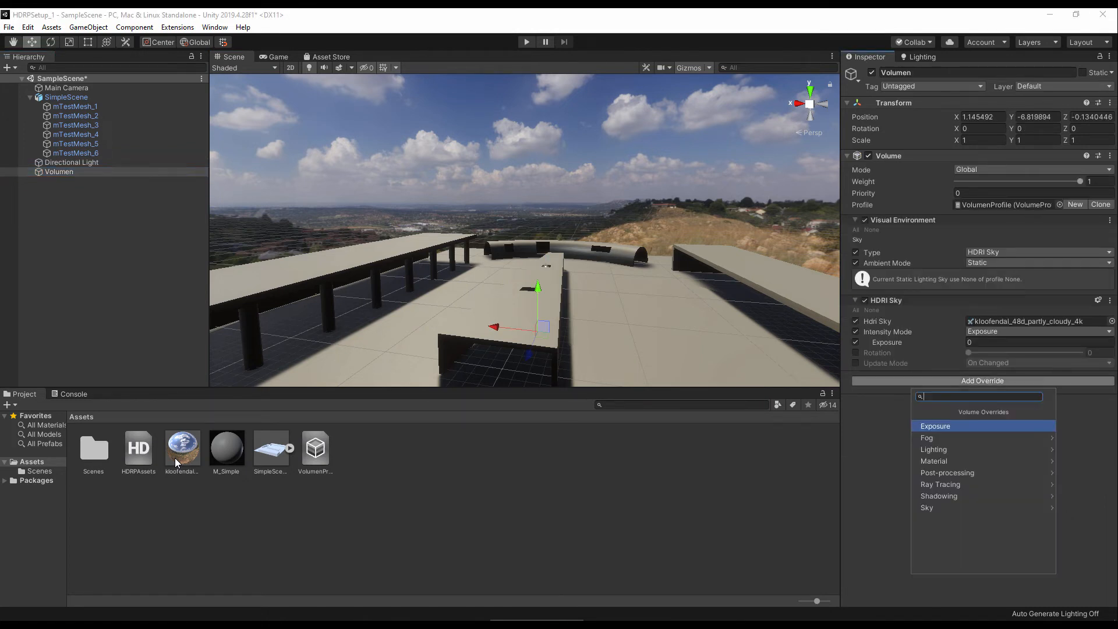
click(972, 426)
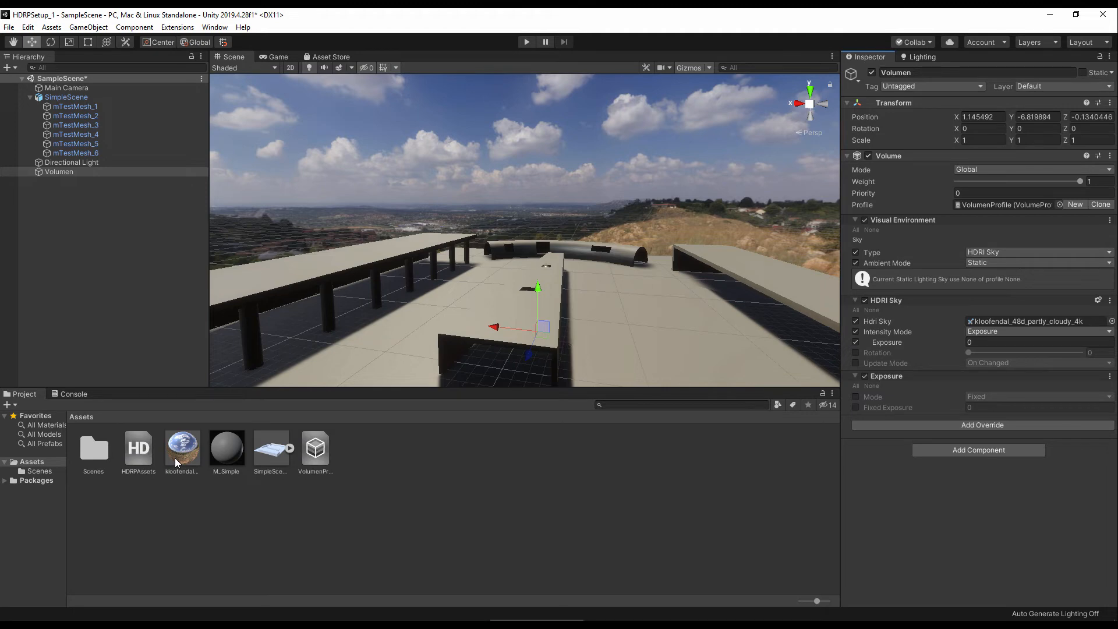
mouse_move(524, 230)
right_down()
mouse_move(518, 259)
mouse_move(427, 284)
mouse_move(523, 284)
mouse_move(474, 283)
mouse_move(513, 268)
right_up()
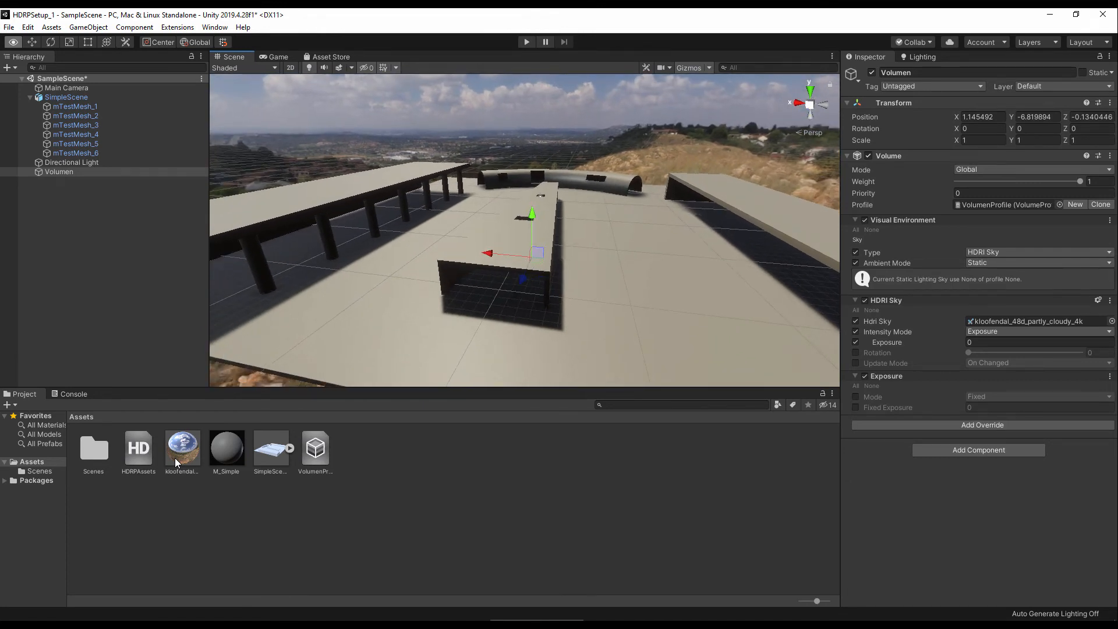
right_drag(513, 268, 500, 268)
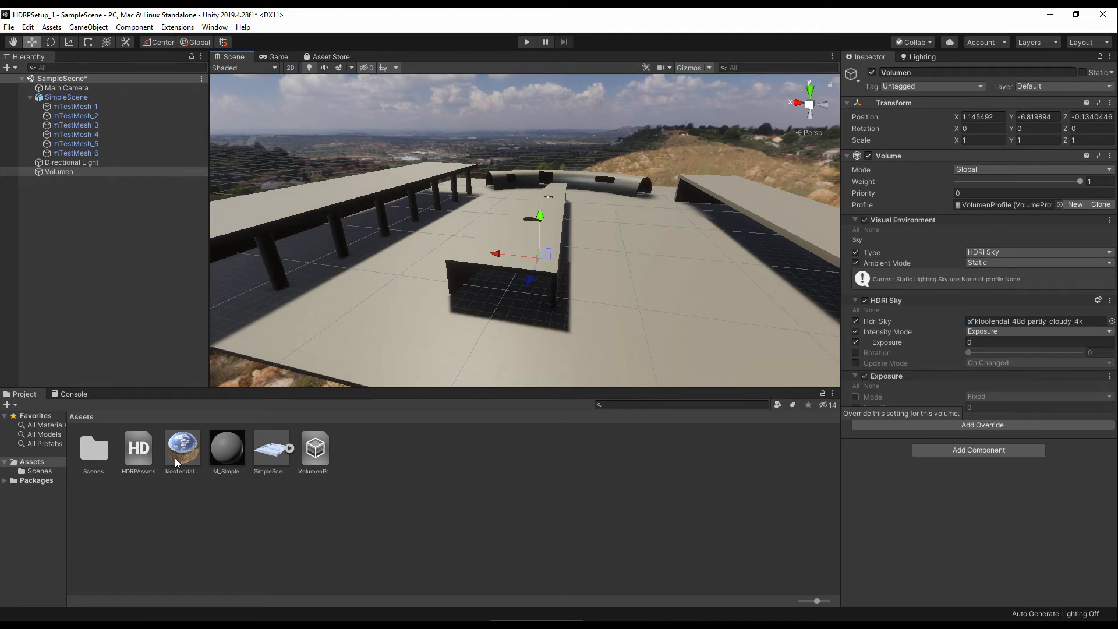
Step: Enable the Exposure override's mode as Fixed and set its fixed exposure to 15
click(855, 396)
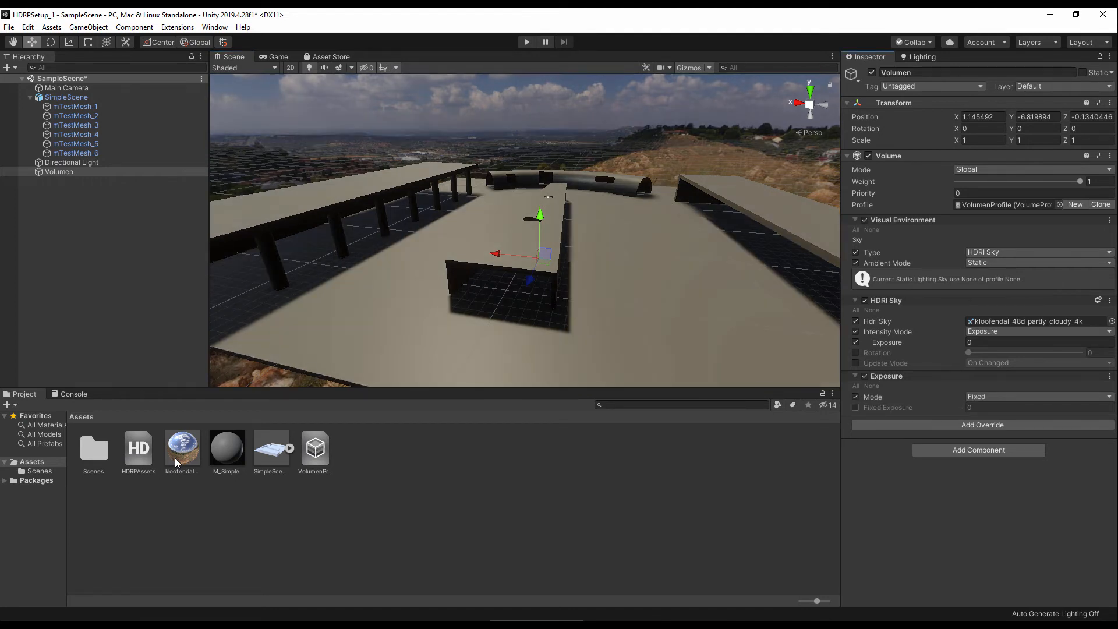
click(855, 407)
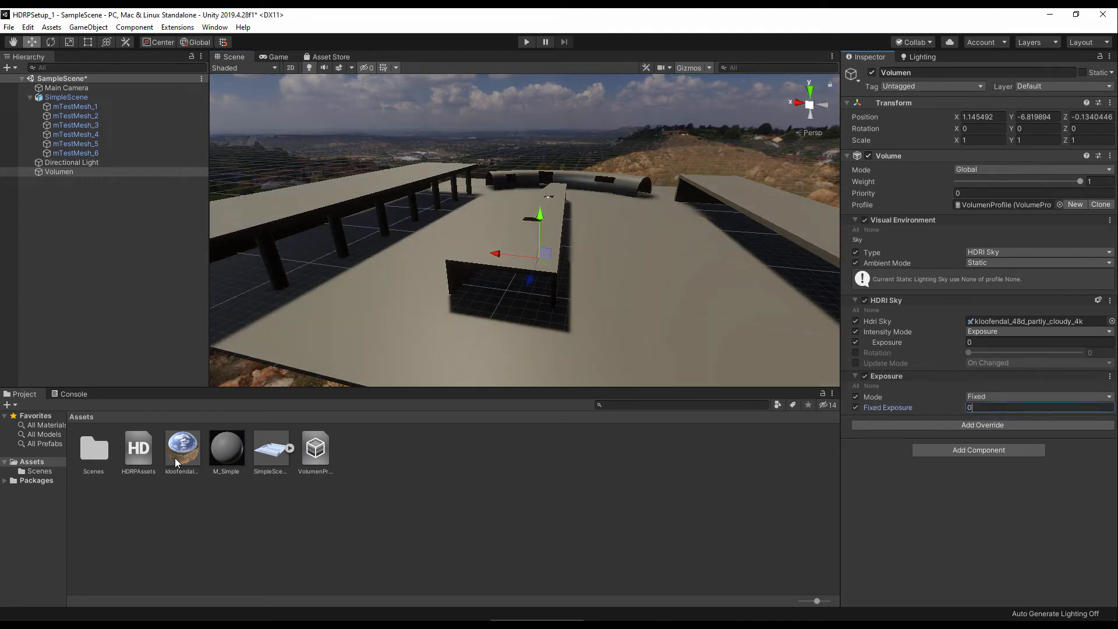
click(990, 408)
text(15)
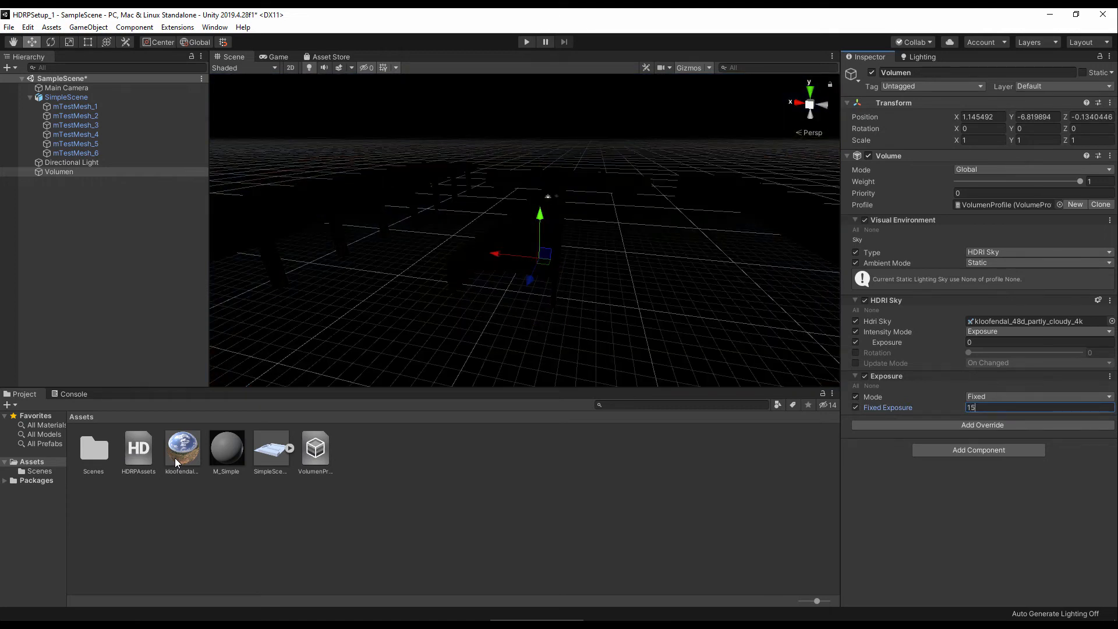
key(w)
mouse_move(524, 233)
right_down()
mouse_move(500, 250)
mouse_move(528, 237)
mouse_move(523, 246)
mouse_move(474, 189)
mouse_move(332, 150)
right_up()
key(s)
right_drag(177, 462, 177, 463)
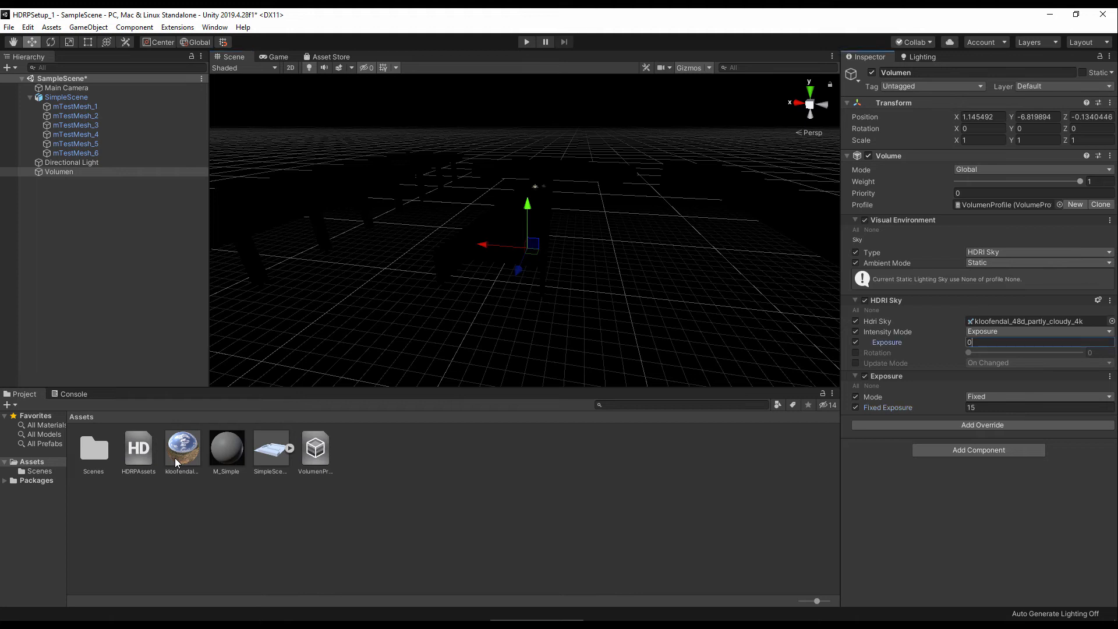
Step: Raise the HDRI Sky exposure by trying 14 and 15 and settling on 16
click(990, 342)
text(14)
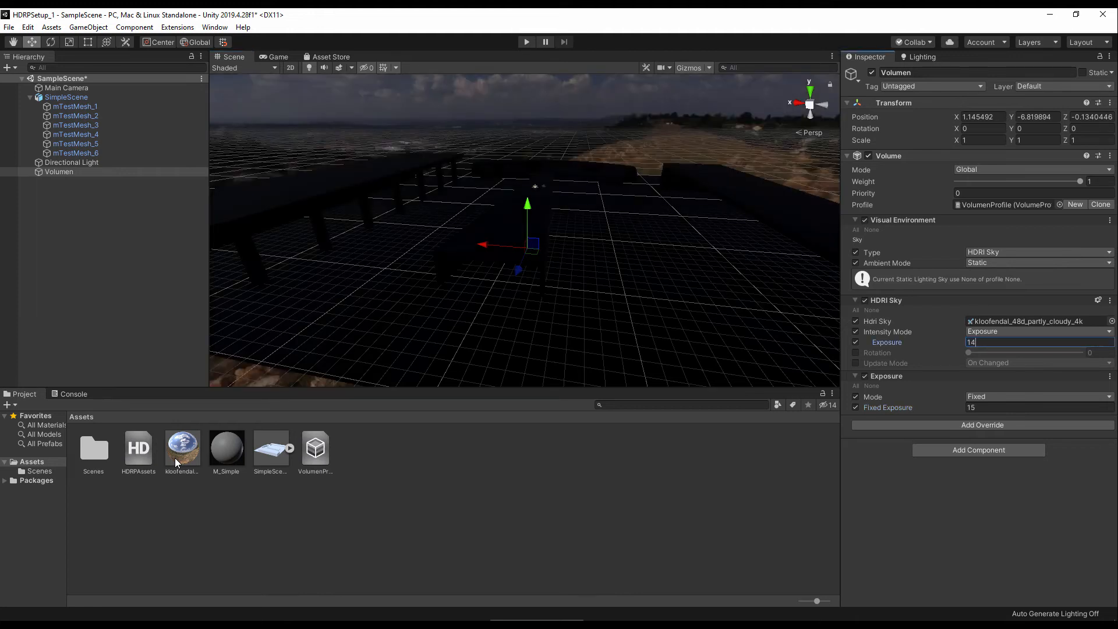
mouse_move(524, 233)
right_down()
mouse_move(349, 128)
mouse_move(262, 93)
mouse_move(302, 221)
mouse_move(326, 244)
right_up()
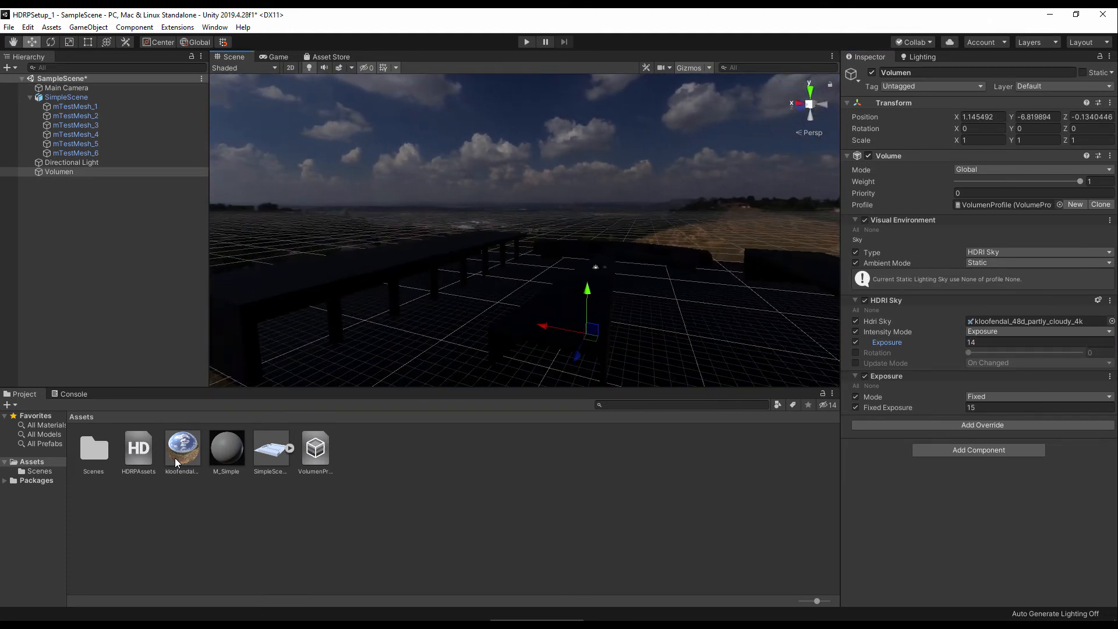
click(1001, 341)
text(15)
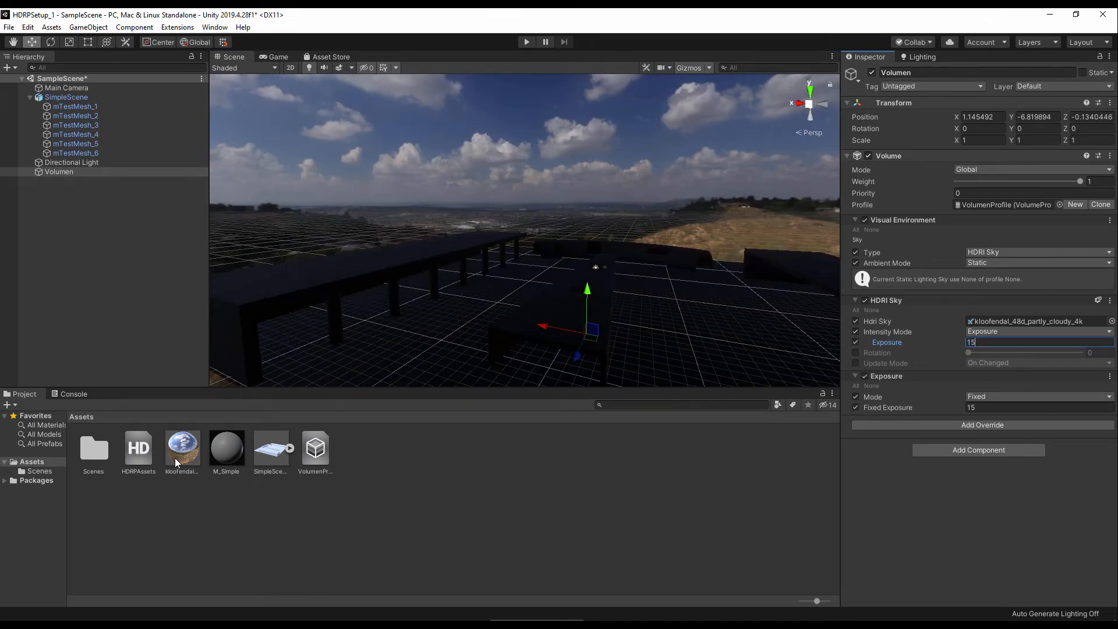
key(BackSpace)
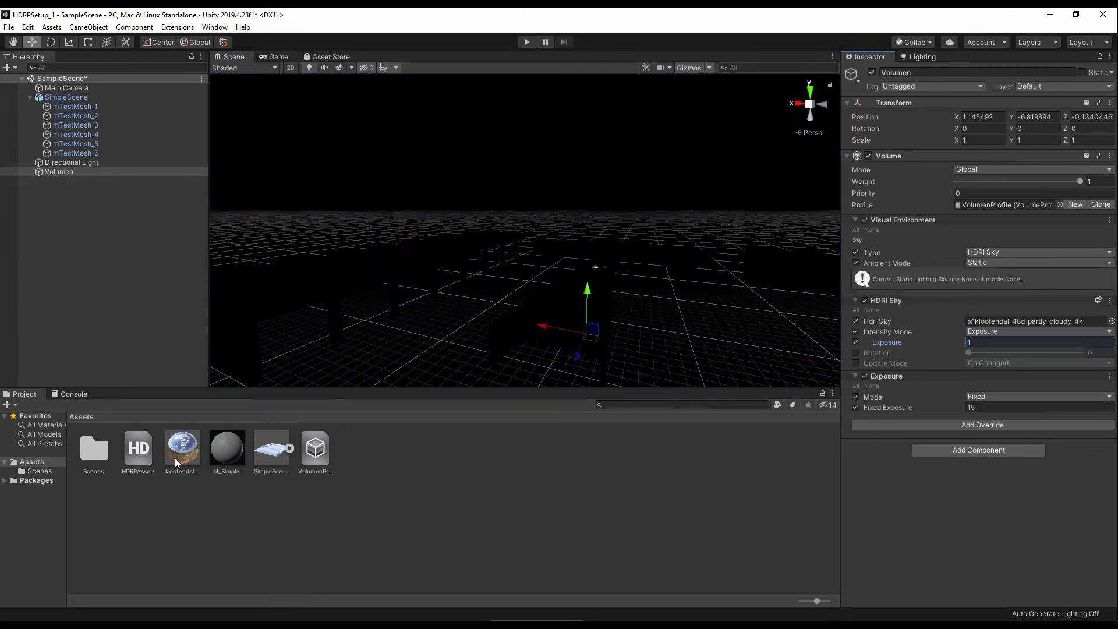
text(6)
right_drag(523, 233, 567, 277)
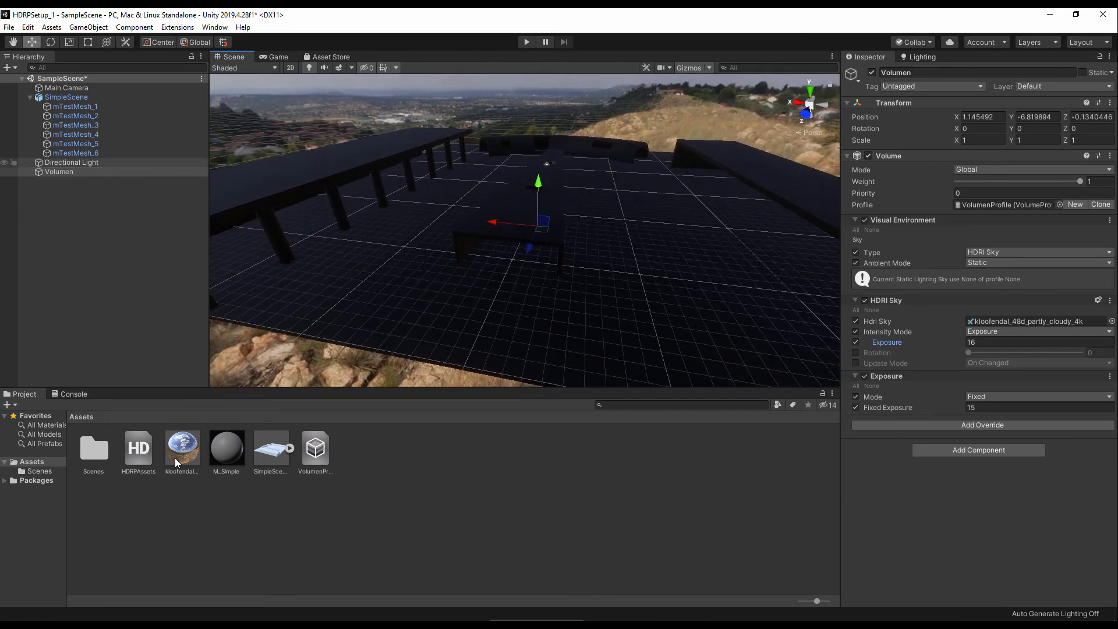
Step: Set the Directional Light's emission intensity to 150000 Lux
click(72, 163)
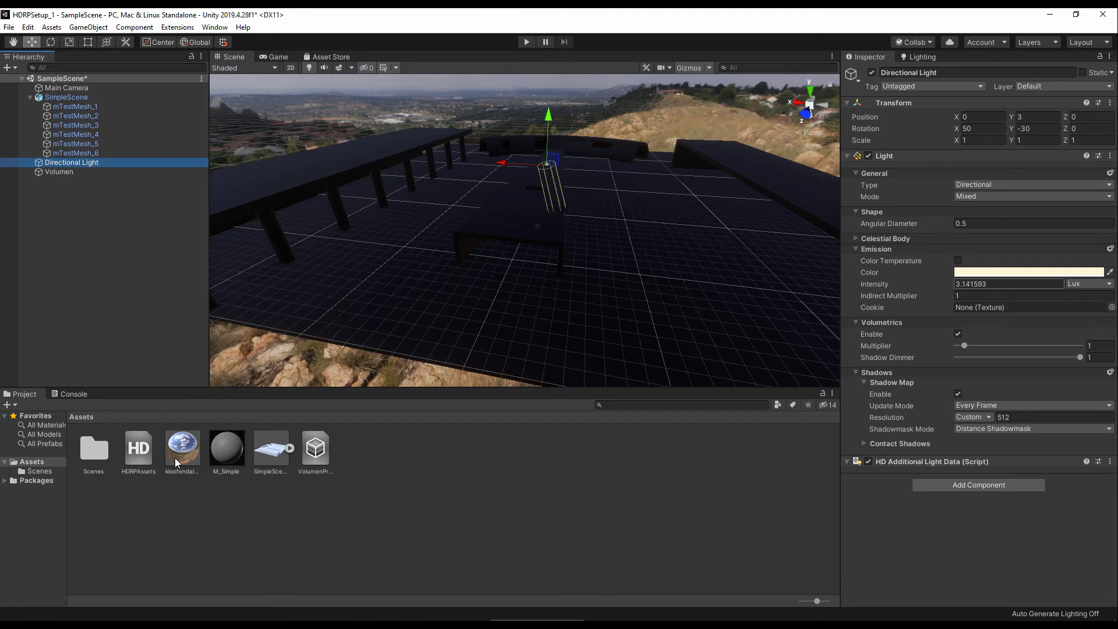
click(989, 284)
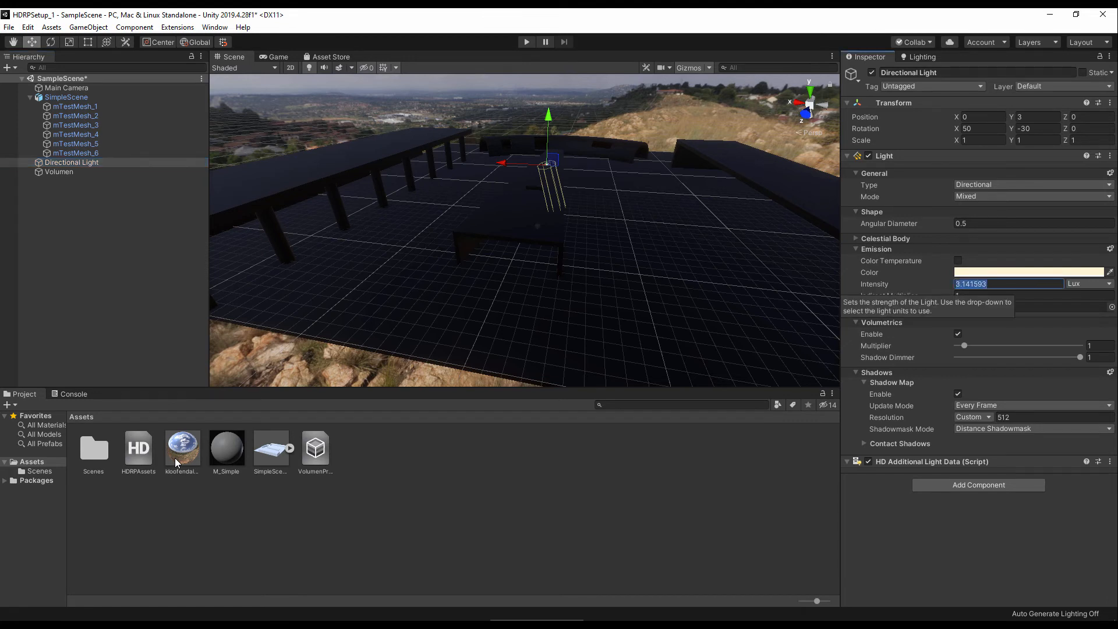
text(150000)
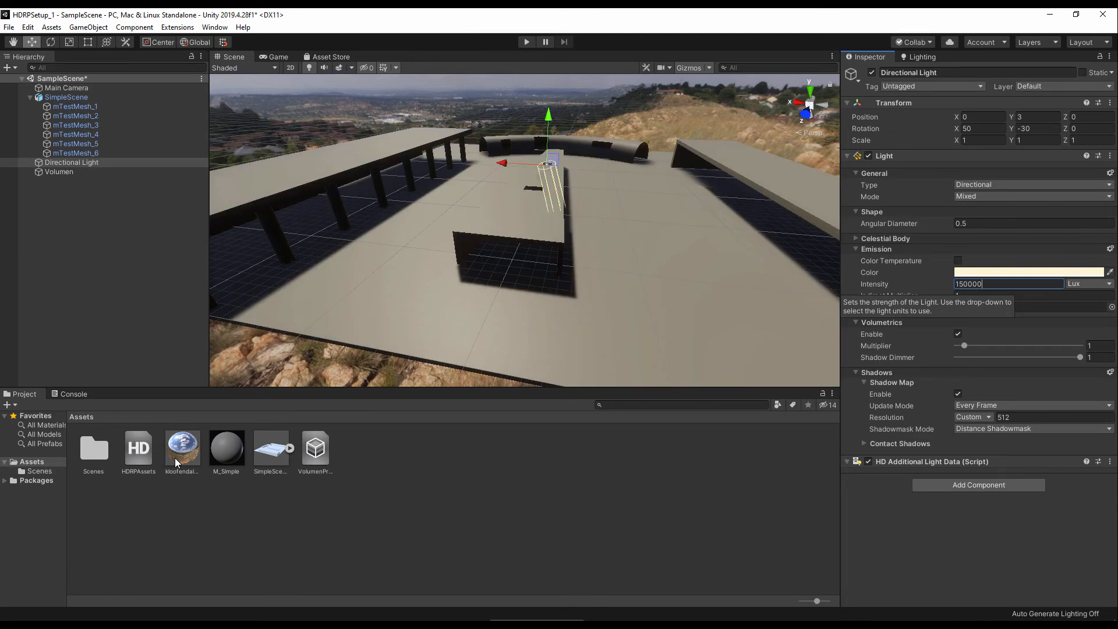
Step: Examine the lit and shadowed sides of the SimpleScene model and the surrounding sky from several viewpoints
mouse_move(523, 230)
right_down()
mouse_move(407, 268)
mouse_move(465, 302)
mouse_move(524, 216)
mouse_move(506, 192)
mouse_move(379, 195)
mouse_move(518, 239)
mouse_move(497, 229)
mouse_move(431, 233)
right_up()
key(w)
key(s)
key(d)
key(w)
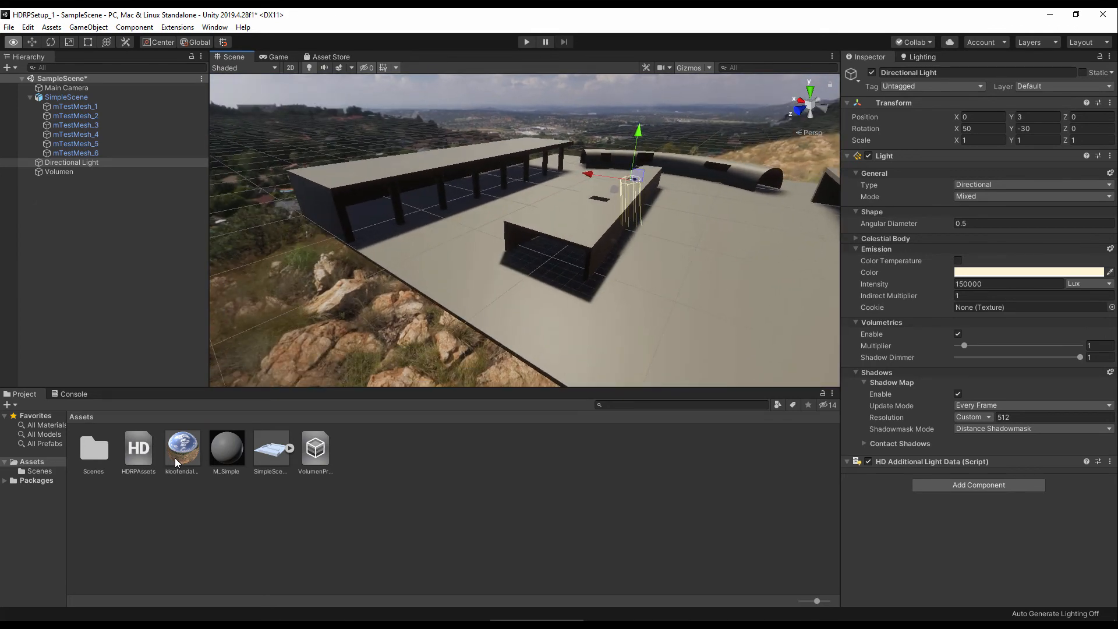
key(w)
mouse_move(431, 232)
right_down()
mouse_move(431, 215)
mouse_move(457, 212)
right_up()
key(a)
key(w)
key(s)
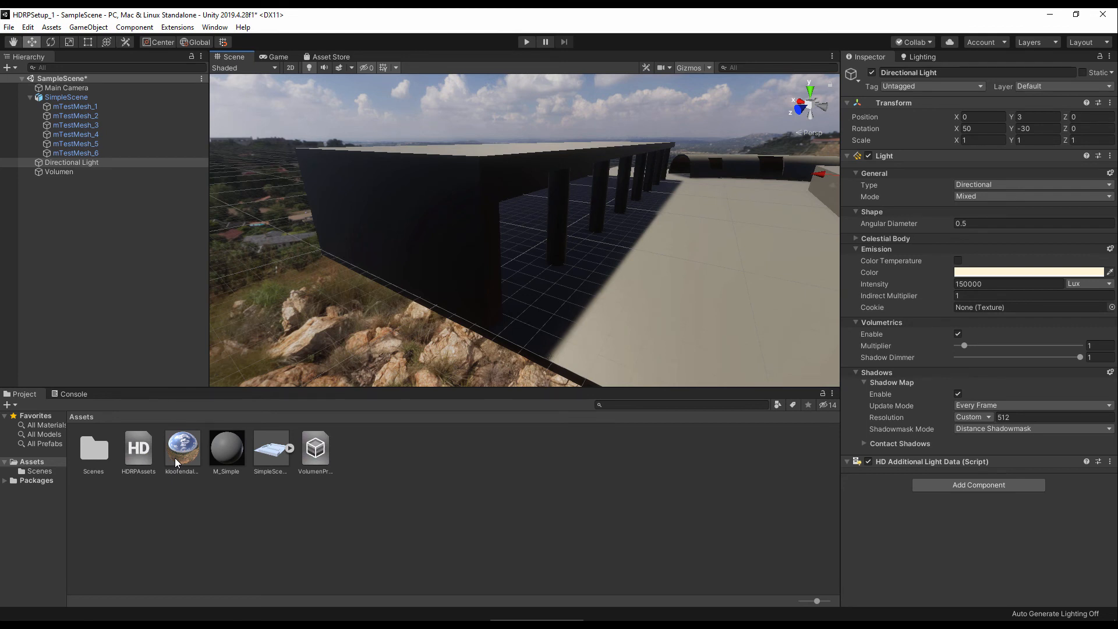
right_drag(541, 230, 428, 210)
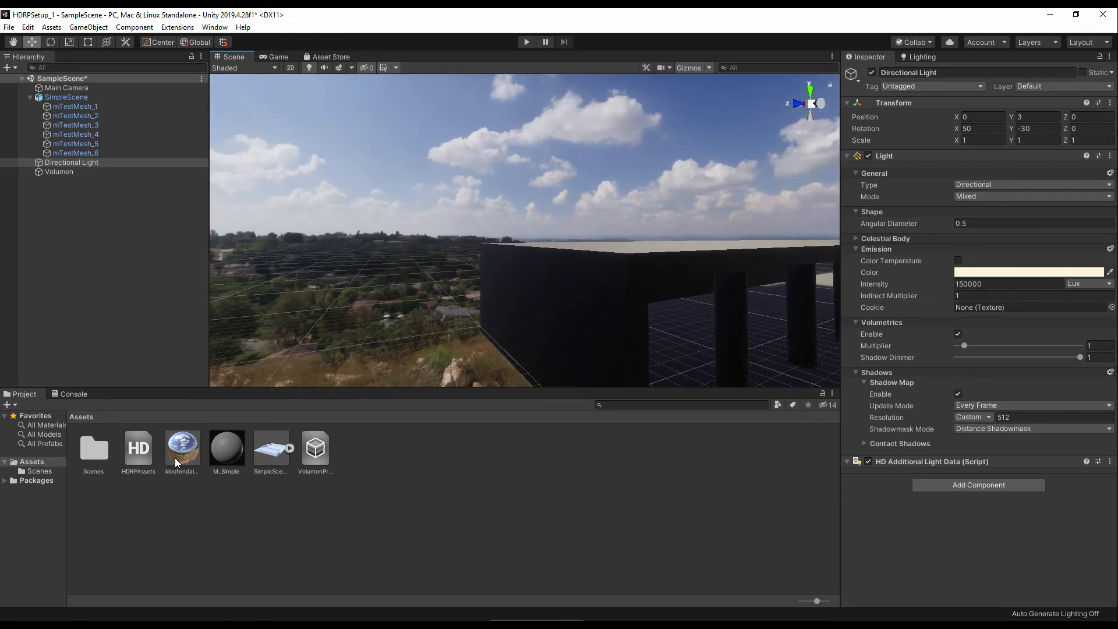
right_drag(524, 233, 638, 300)
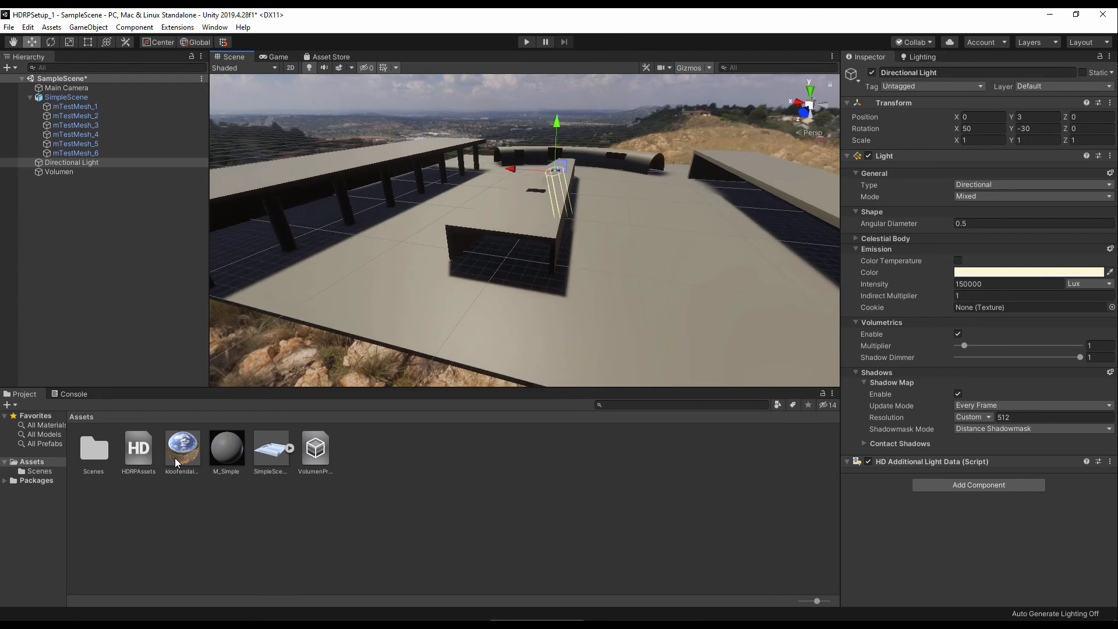
Step: In the scene's Lighting Settings, assign VolumenProfile as the HDRP environment profile and set its static lighting sky to HDRISky
key(alt+w)
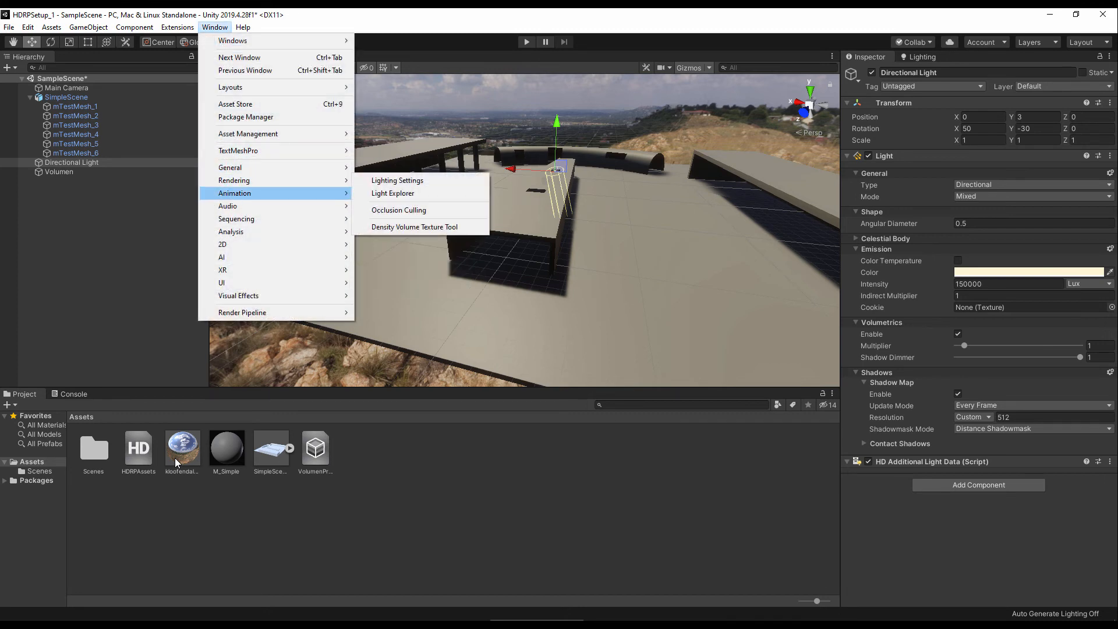
mouse_move(234, 181)
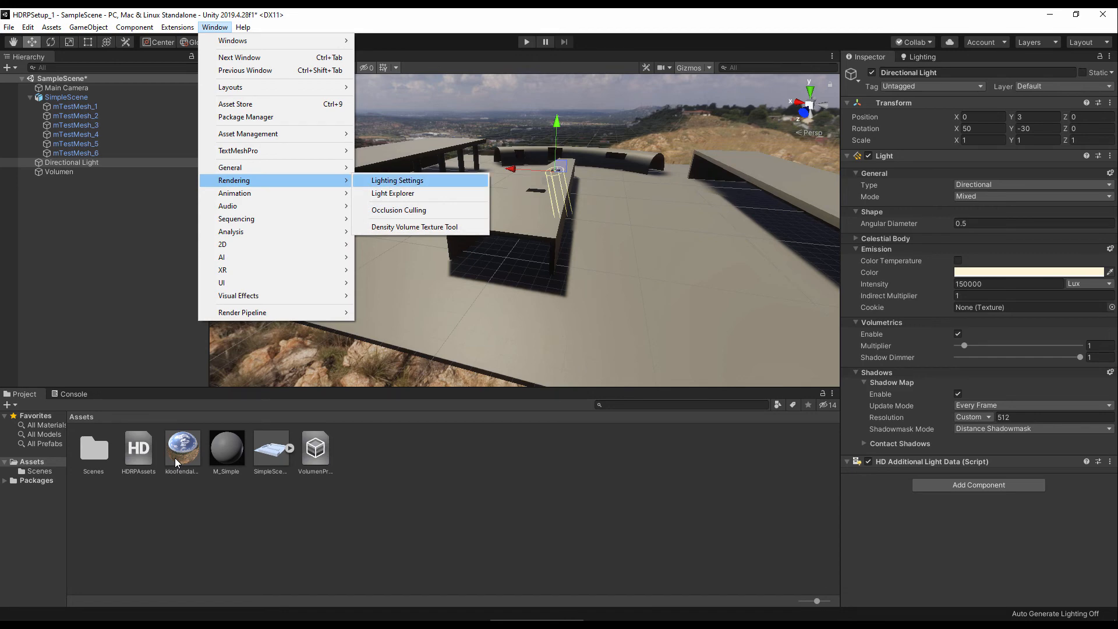
click(397, 181)
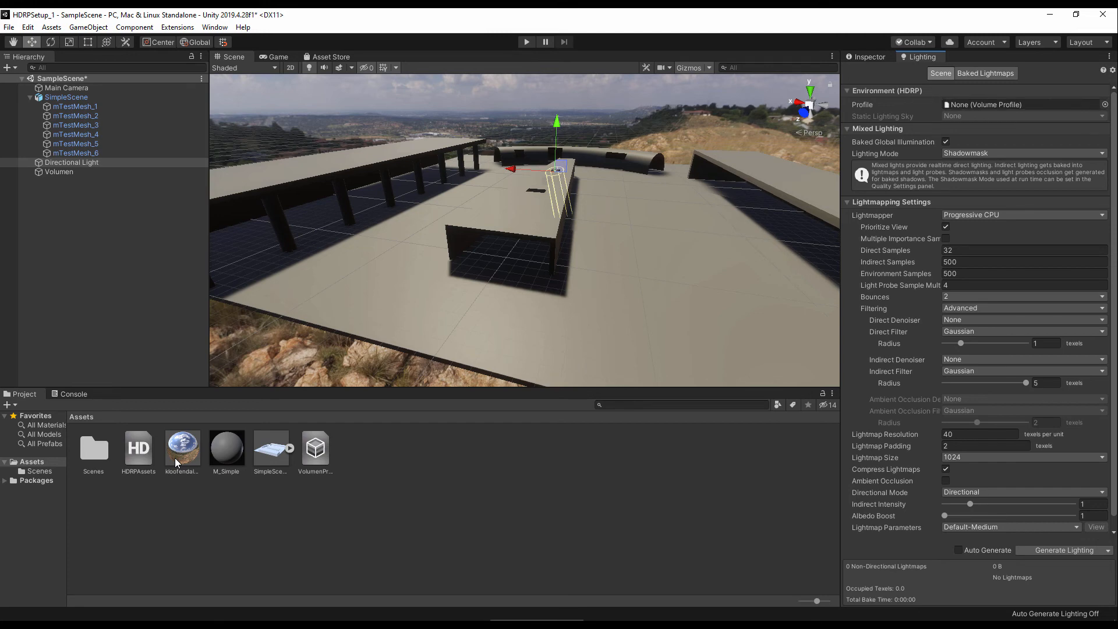
right_drag(524, 229, 355, 244)
drag(316, 450, 1019, 105)
click(1023, 116)
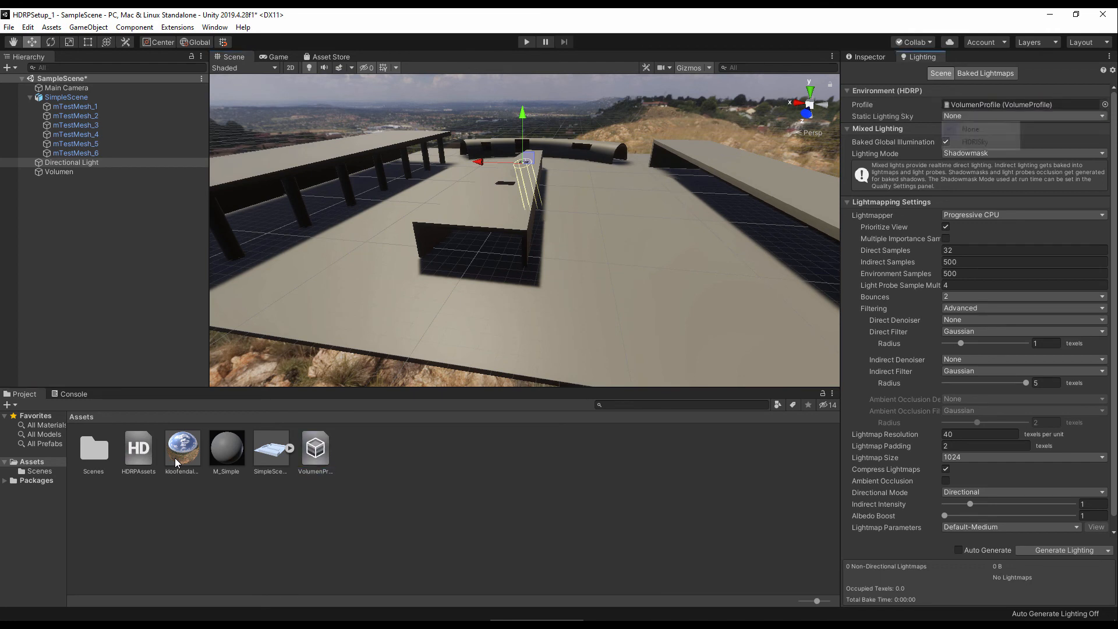
click(975, 142)
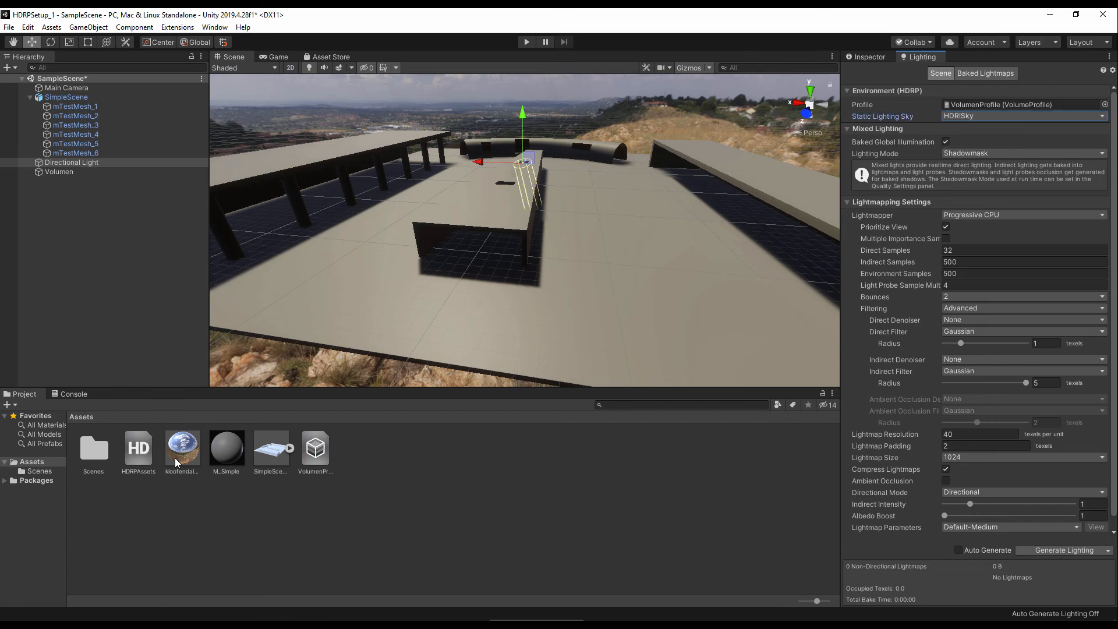
Step: Increase the Directional Light's emission intensity to 180000 Lux
mouse_move(524, 233)
right_down()
mouse_move(407, 190)
mouse_move(530, 195)
mouse_move(534, 245)
mouse_move(515, 224)
mouse_move(504, 236)
right_up()
click(71, 163)
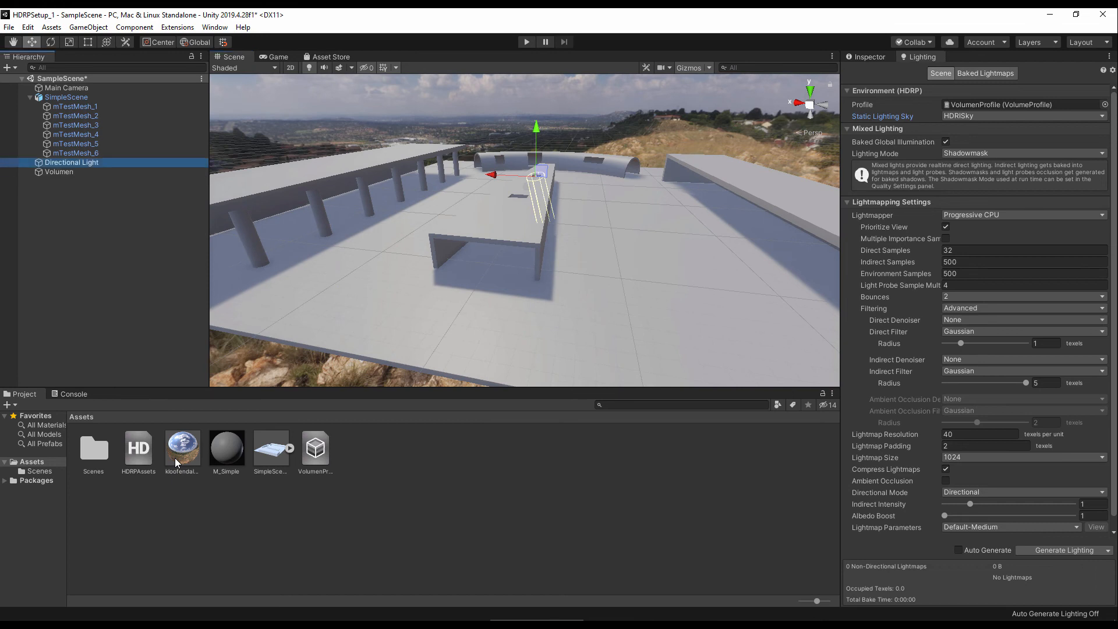
click(867, 56)
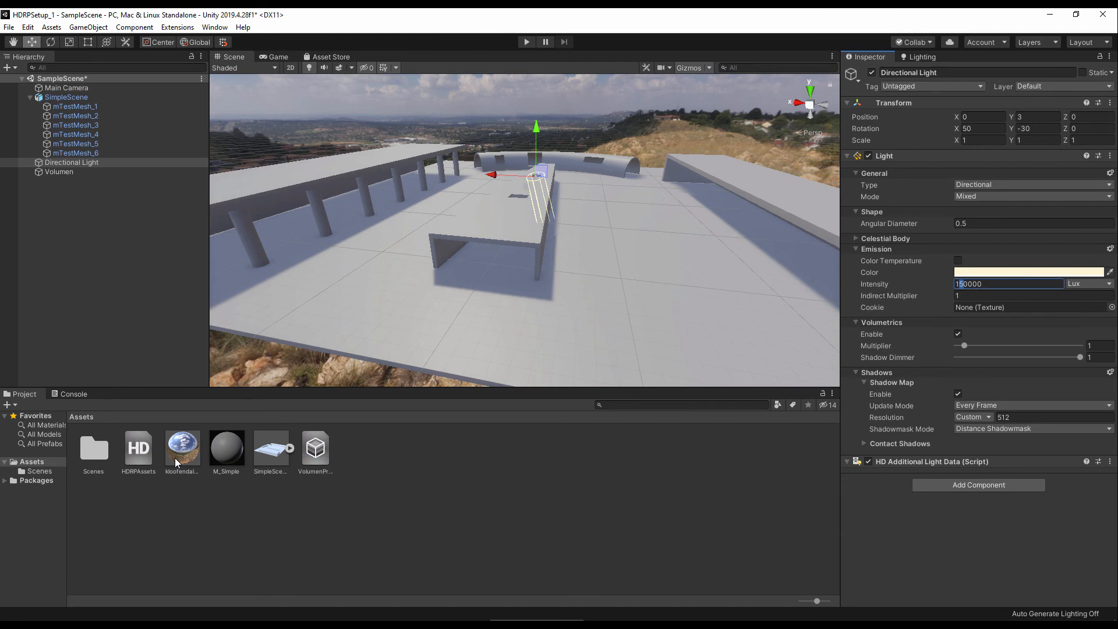
text(8)
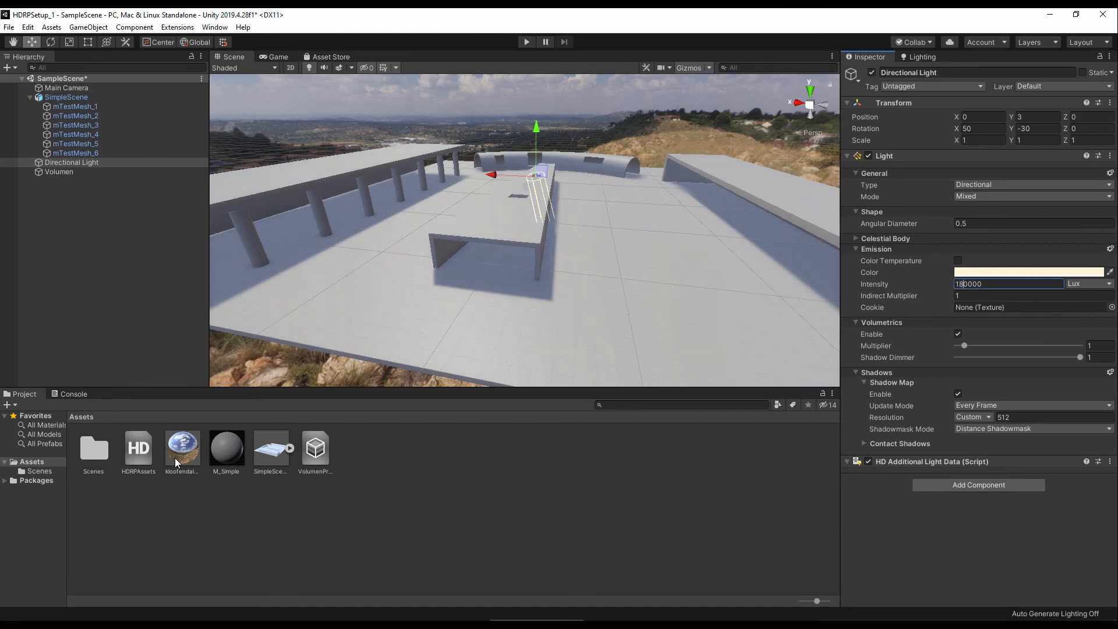
right_drag(524, 232, 503, 247)
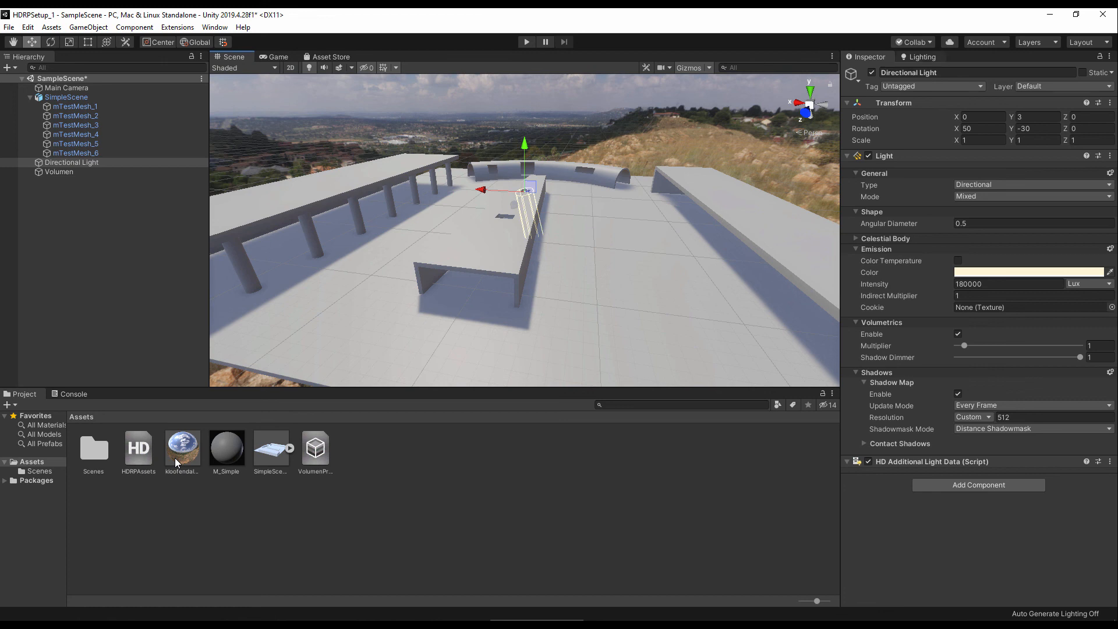
Step: Review the scene's environment lighting settings and inspect the properties of the HDRPAssets pipeline asset
click(922, 57)
right_drag(524, 233, 512, 258)
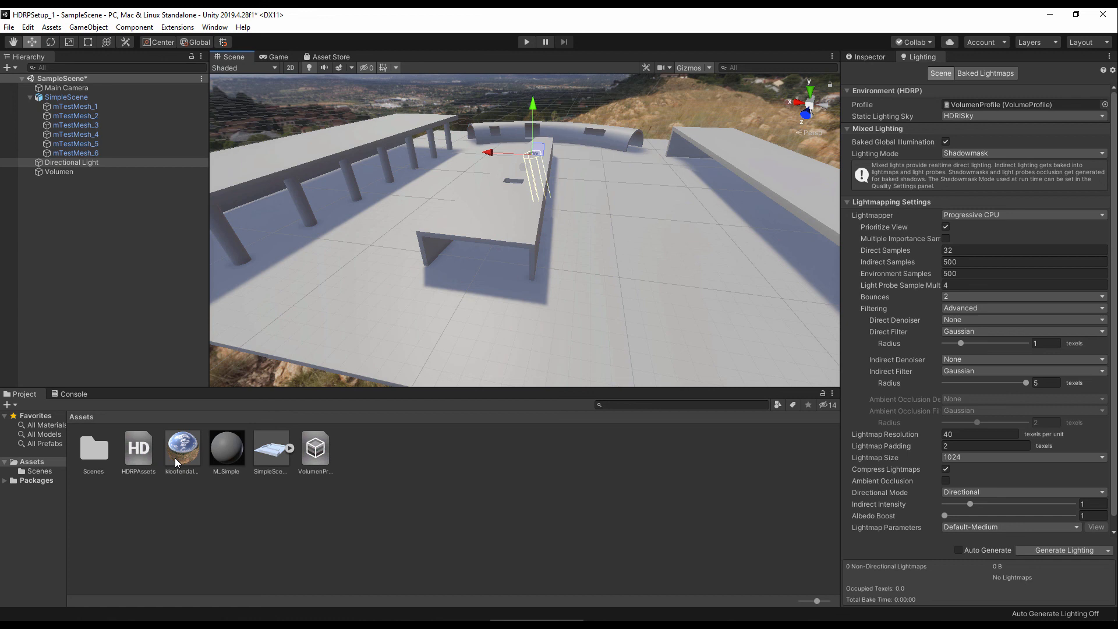
click(316, 449)
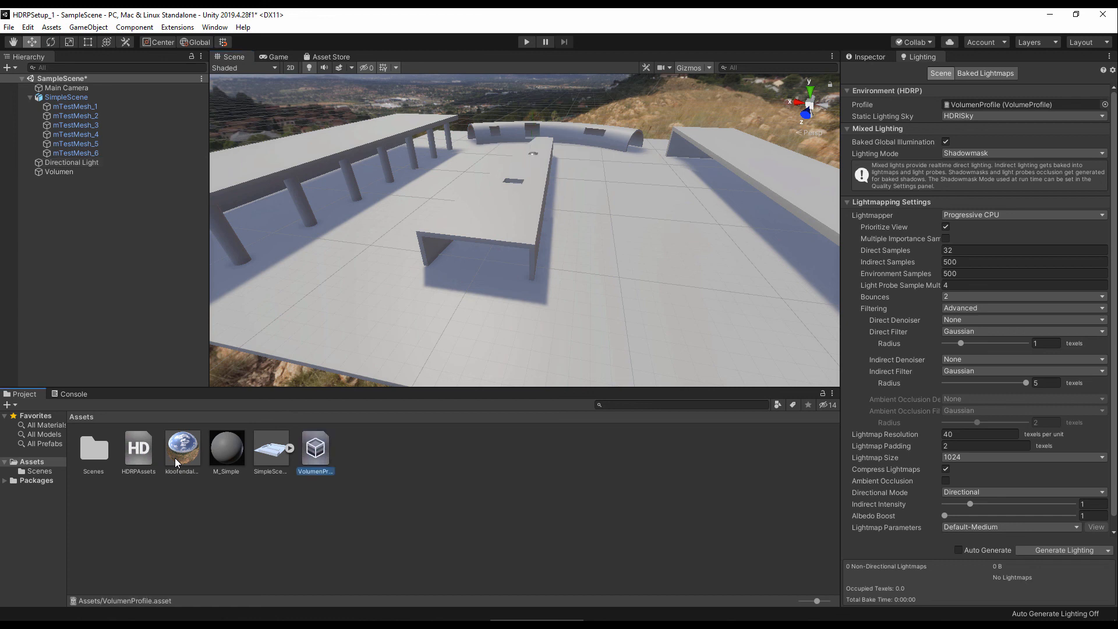
click(138, 448)
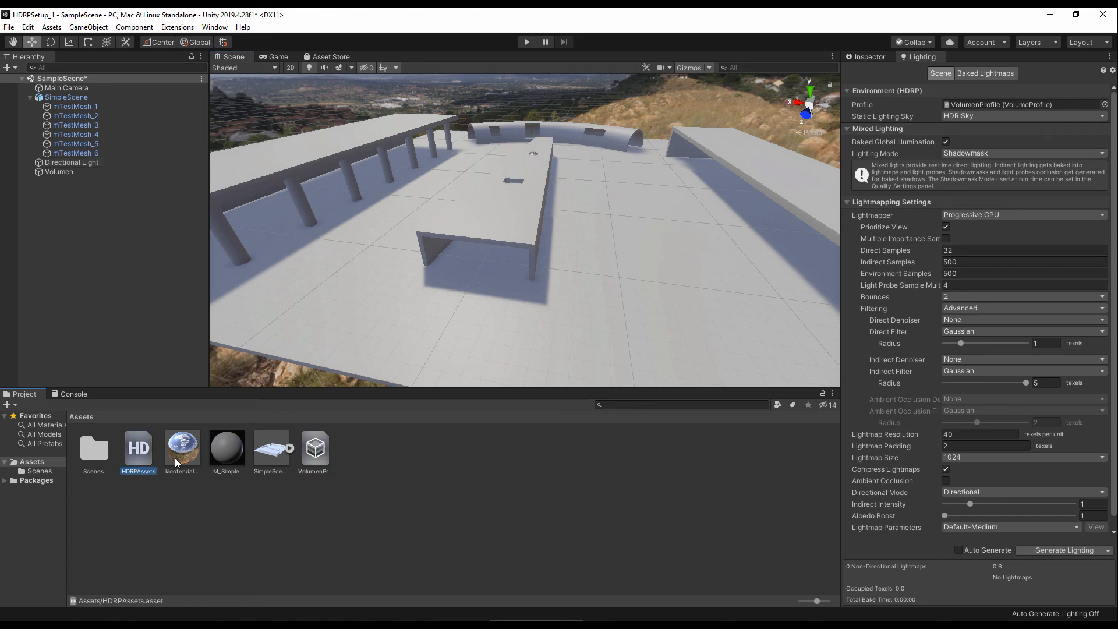
click(866, 57)
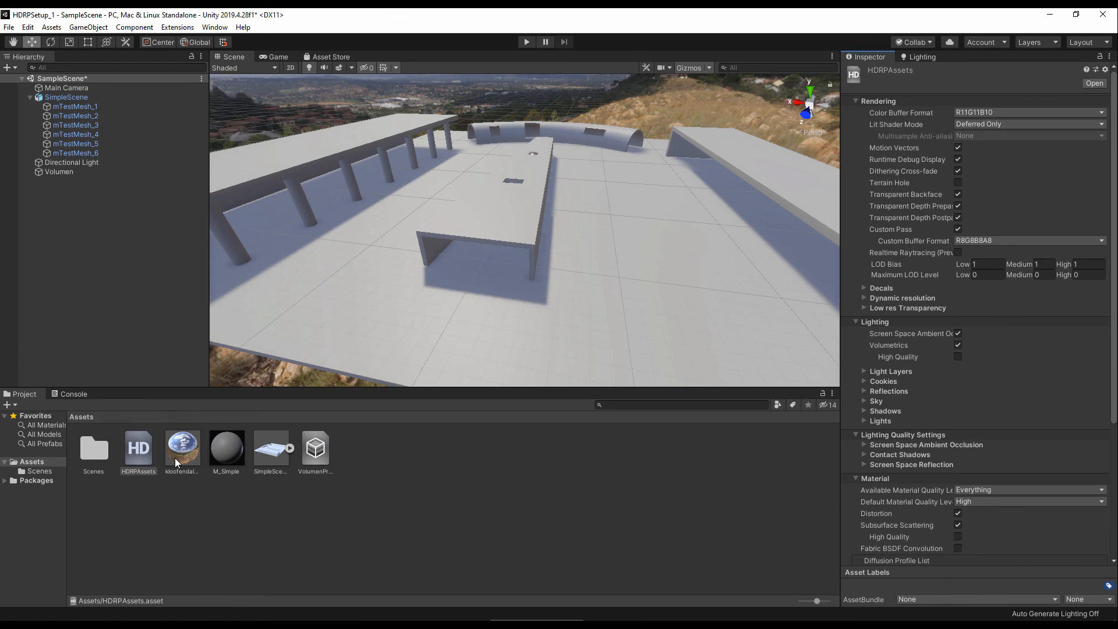
mouse_move(523, 233)
right_down()
mouse_move(506, 201)
mouse_move(526, 204)
mouse_move(522, 230)
right_up()
key(s)
key(w)
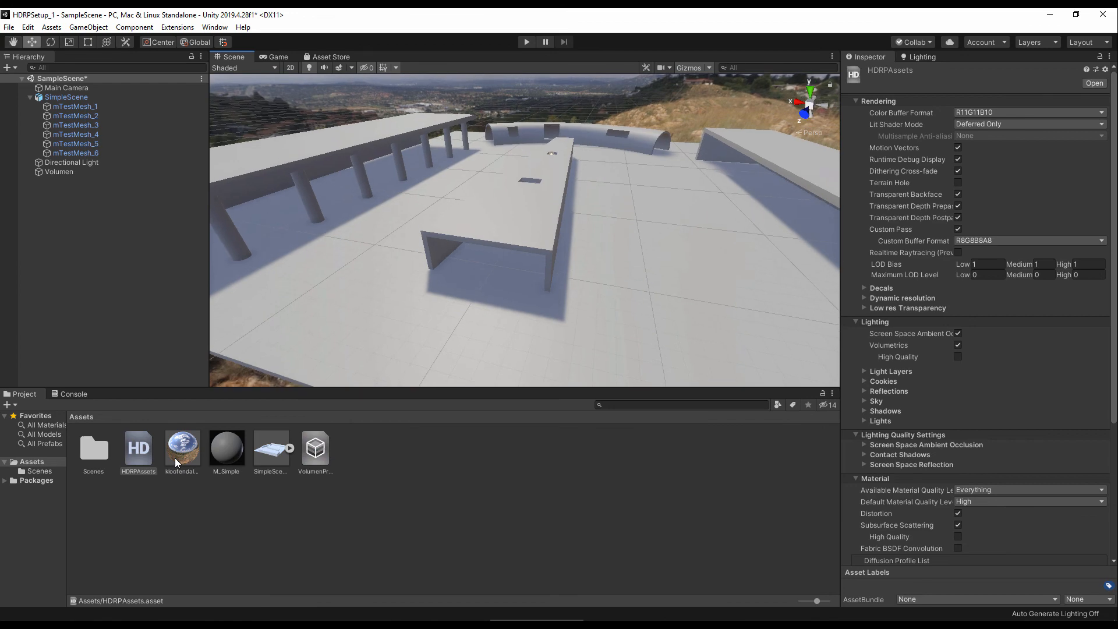